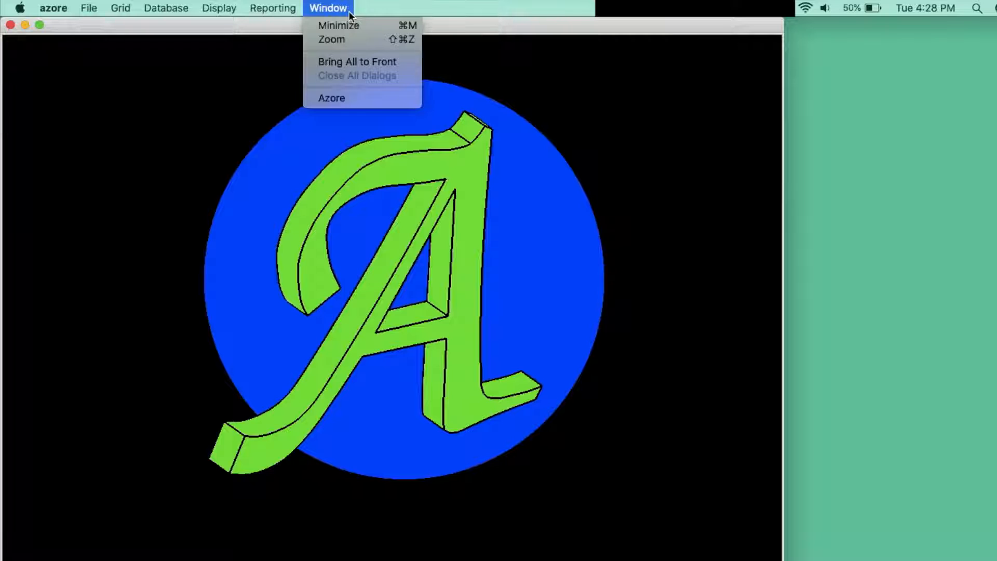
Step: Import the Fluent case file chute.cas from the 3D-PolyChute-Full folder in Azore-Tutorials and acknowledge the import notice
left_click(335, 99)
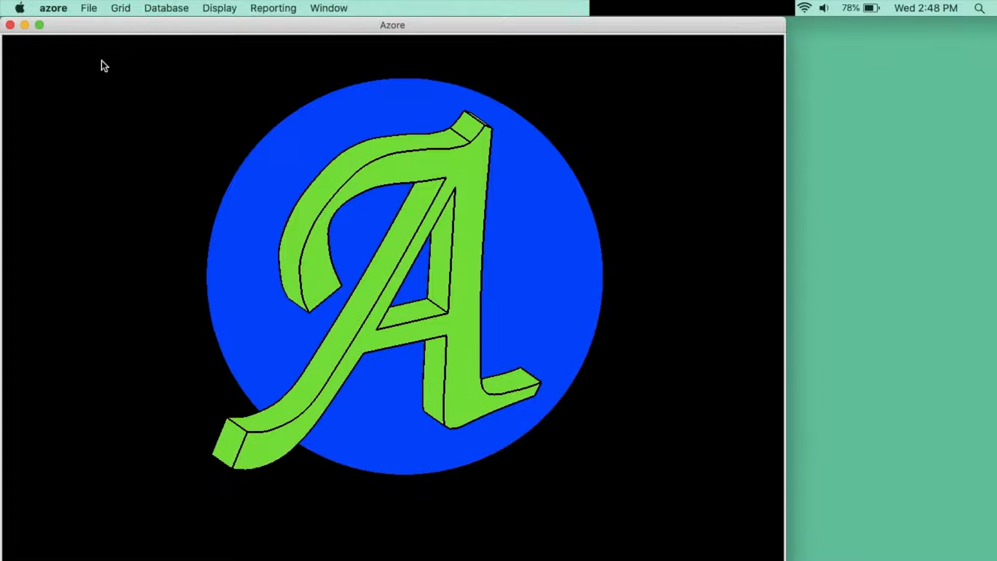
left_click(88, 8)
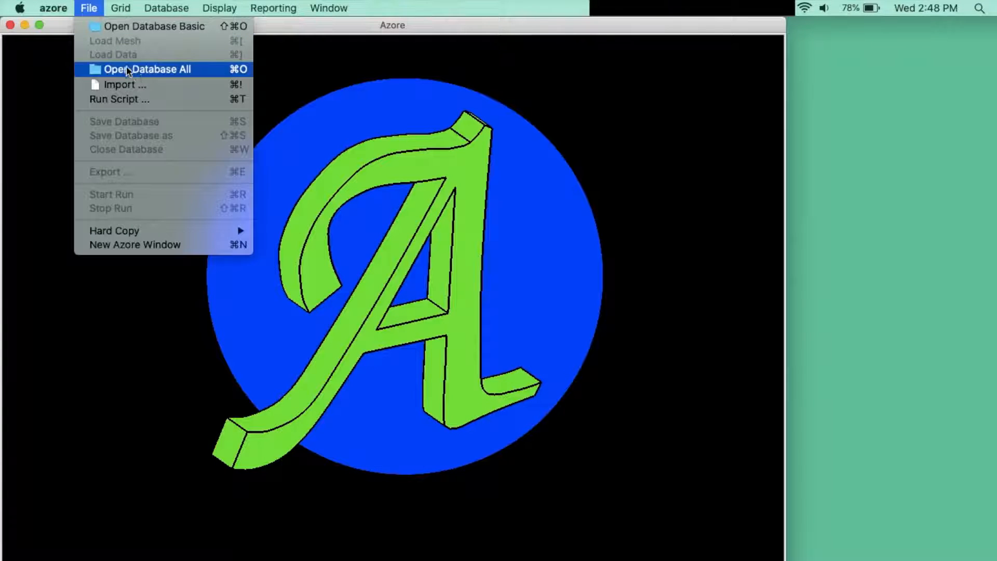
left_click(187, 85)
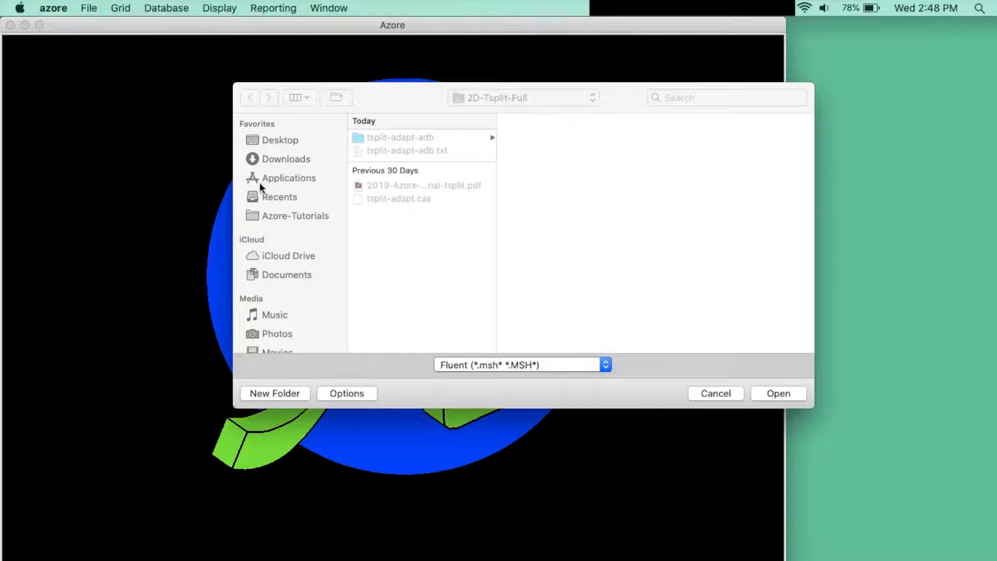
left_click(306, 215)
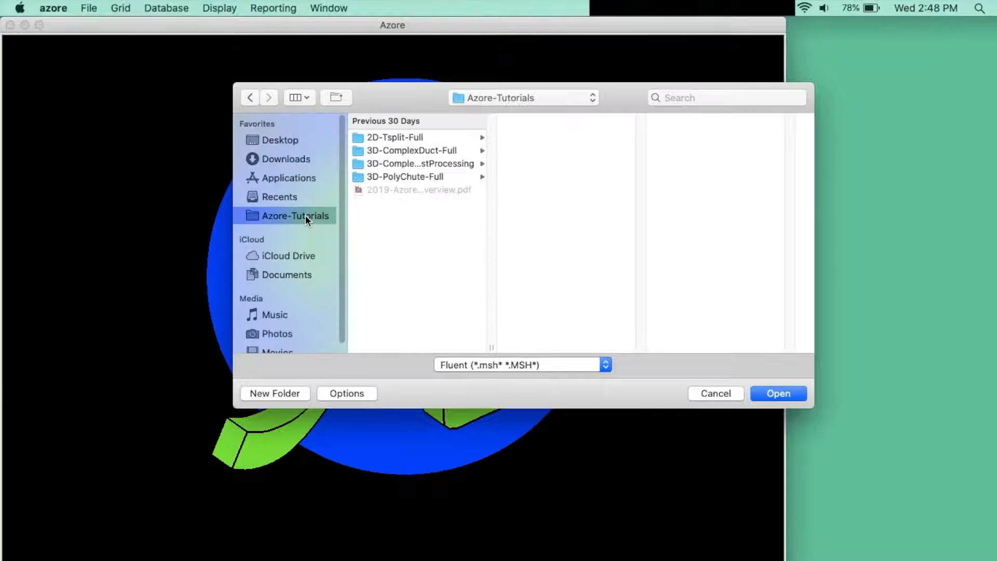
left_click(426, 179)
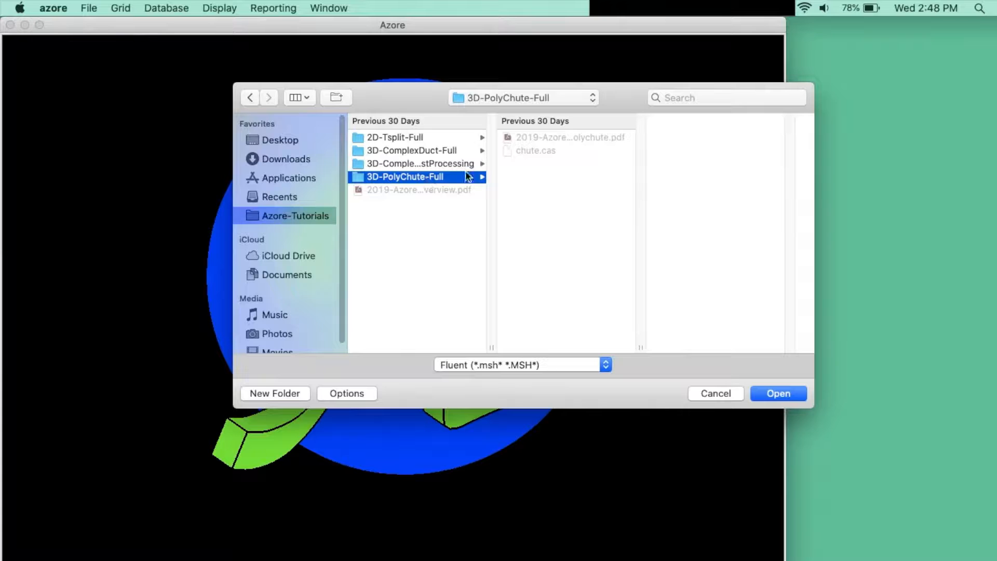
left_click(581, 366)
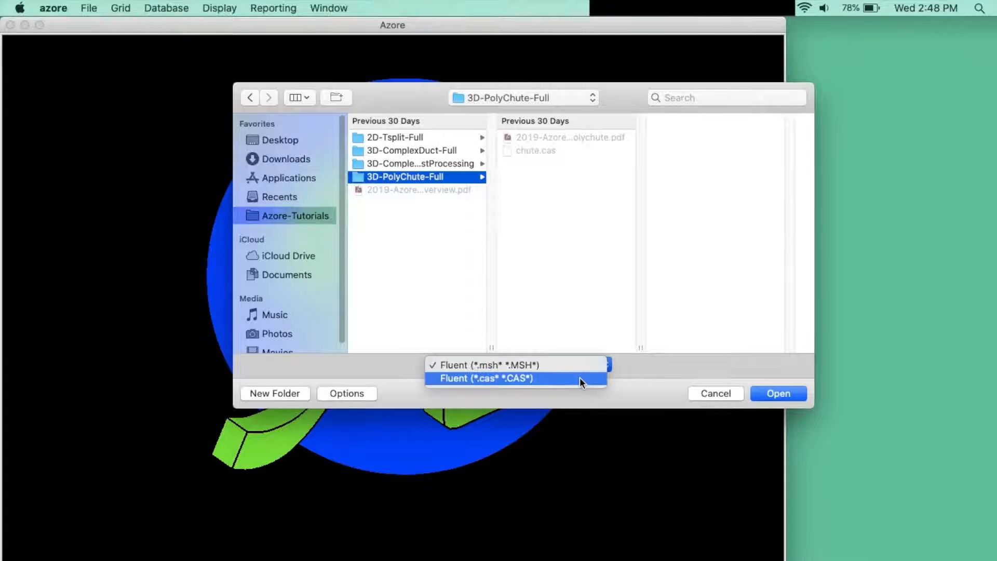
left_click(579, 378)
left_click(581, 150)
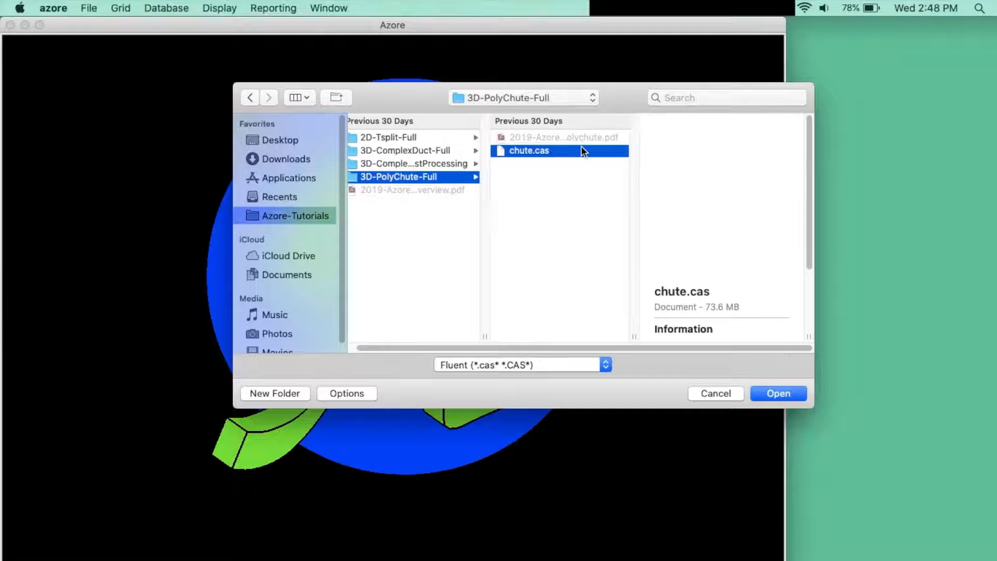
left_click(778, 393)
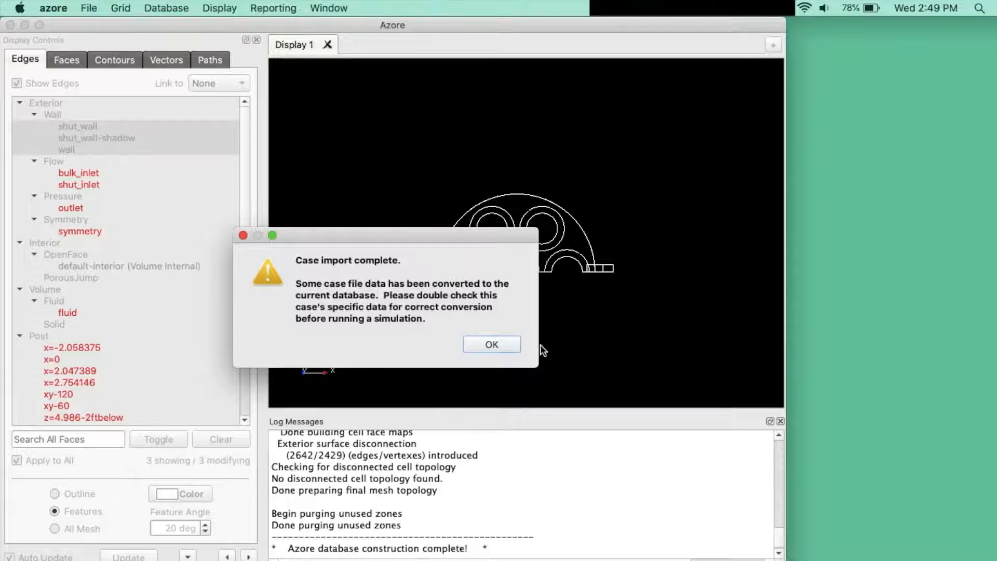
left_click(542, 345)
left_click_drag(494, 344, 364, 240)
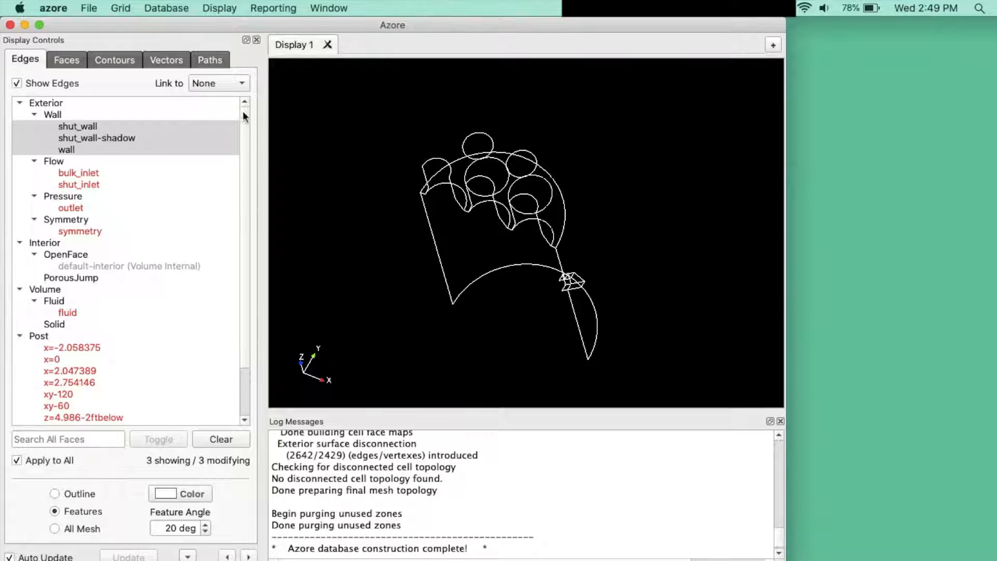
Step: Add two point monitors to the solution monitors
left_click(166, 8)
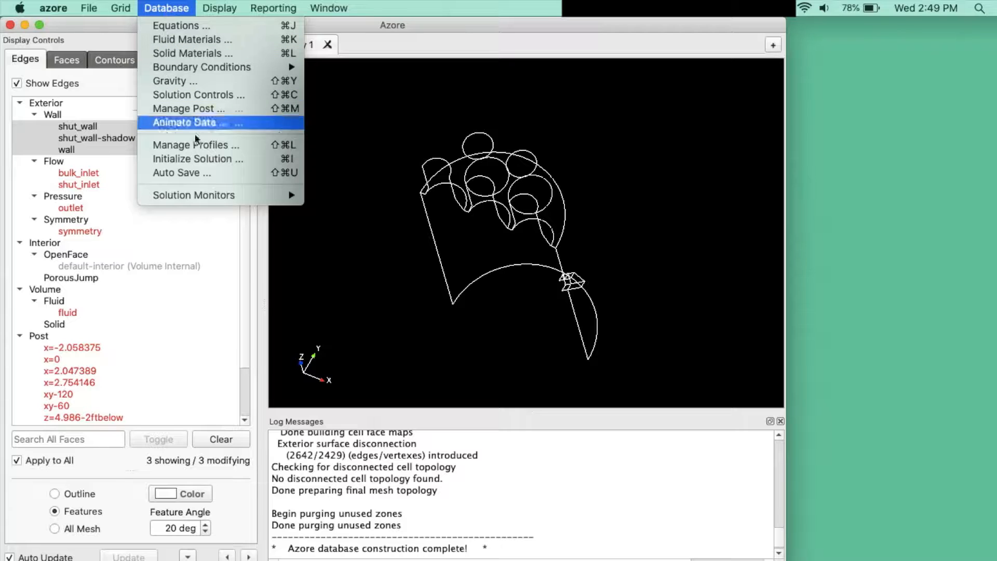
mouse_move(241, 196)
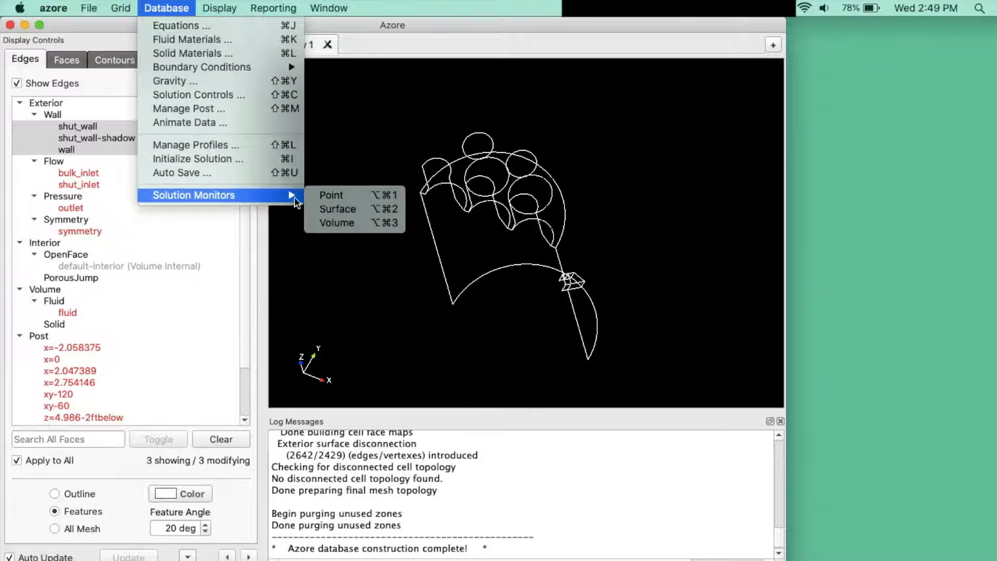
left_click(365, 199)
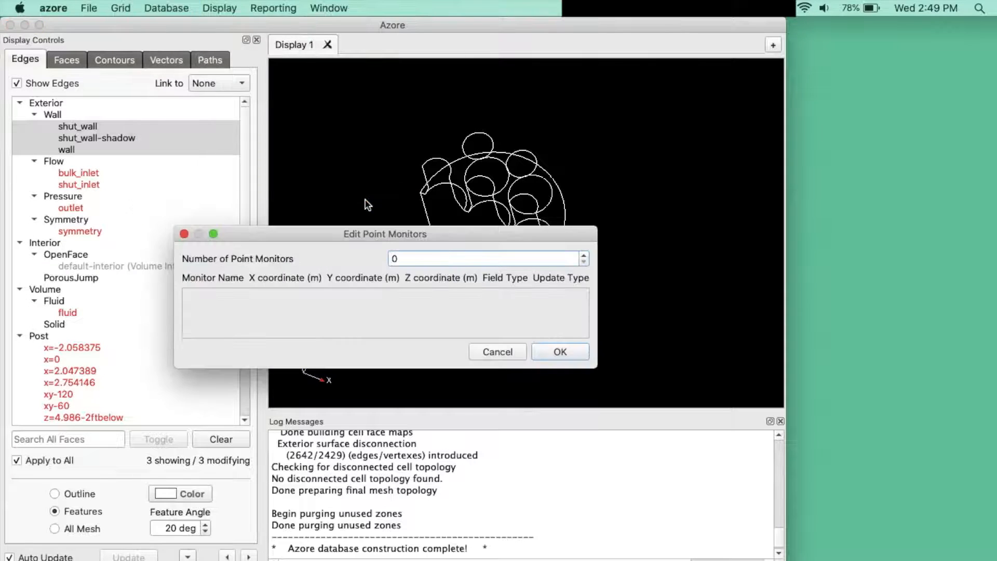
left_click(584, 256)
left_click(584, 256)
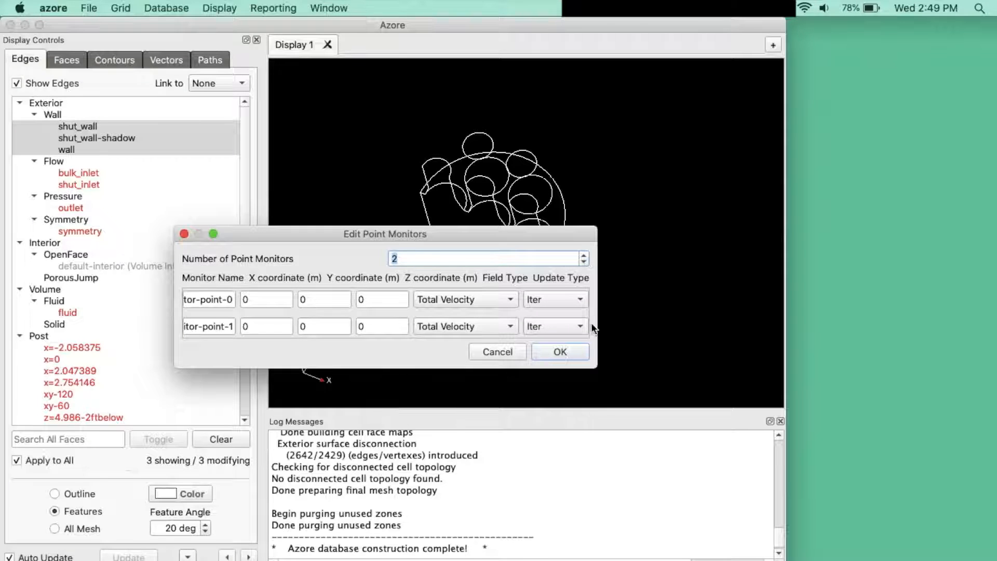
left_click_drag(597, 317, 701, 309)
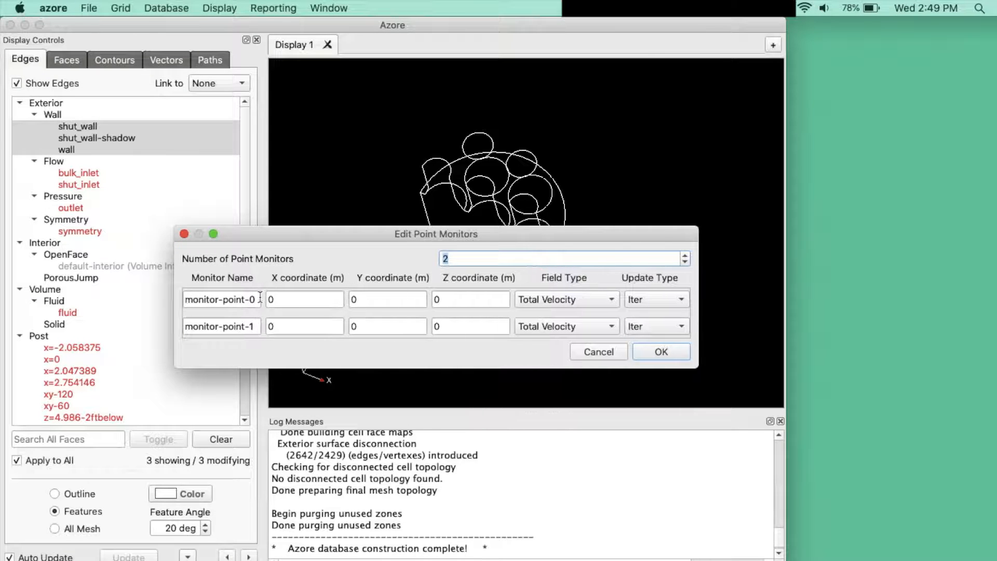
Step: Define the first point monitor as near-side-chute at X 2.58, Y 0.4, Z 6.14 m, with Total Velocity as the field type
key("Tab")
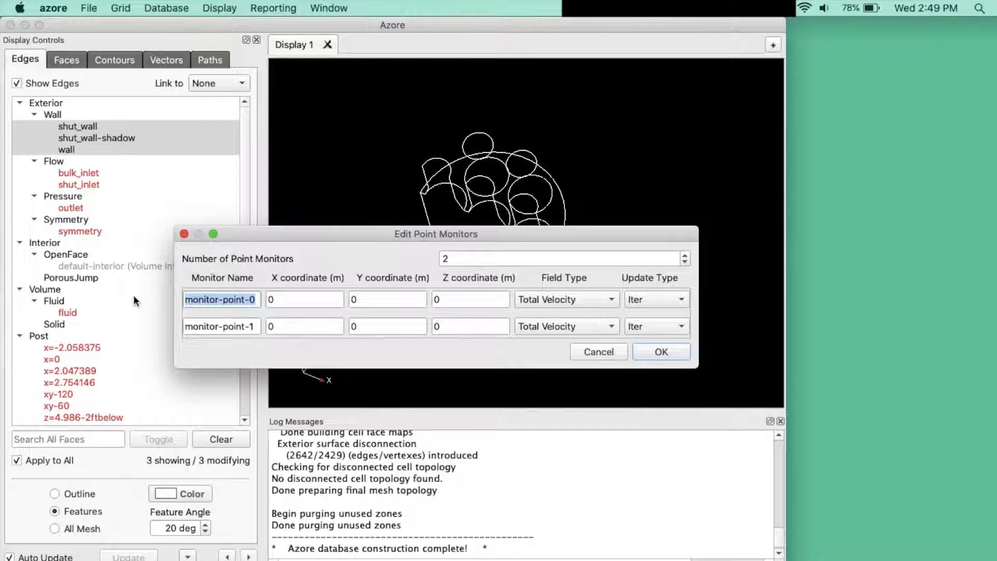
type("near-side-chute")
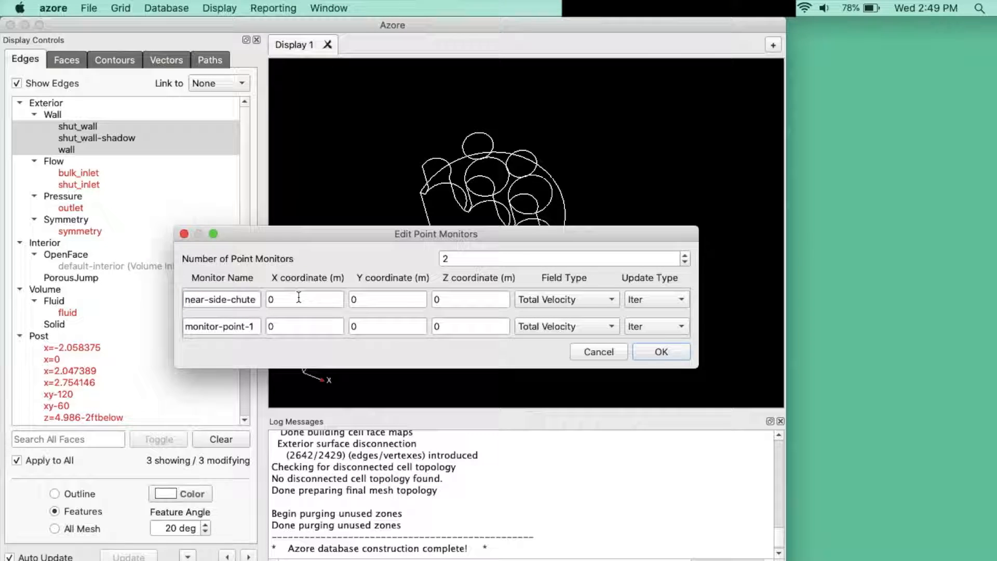
key("Tab")
type("2.58")
key("Tab")
type("0.4")
key("Tab")
type("6.14")
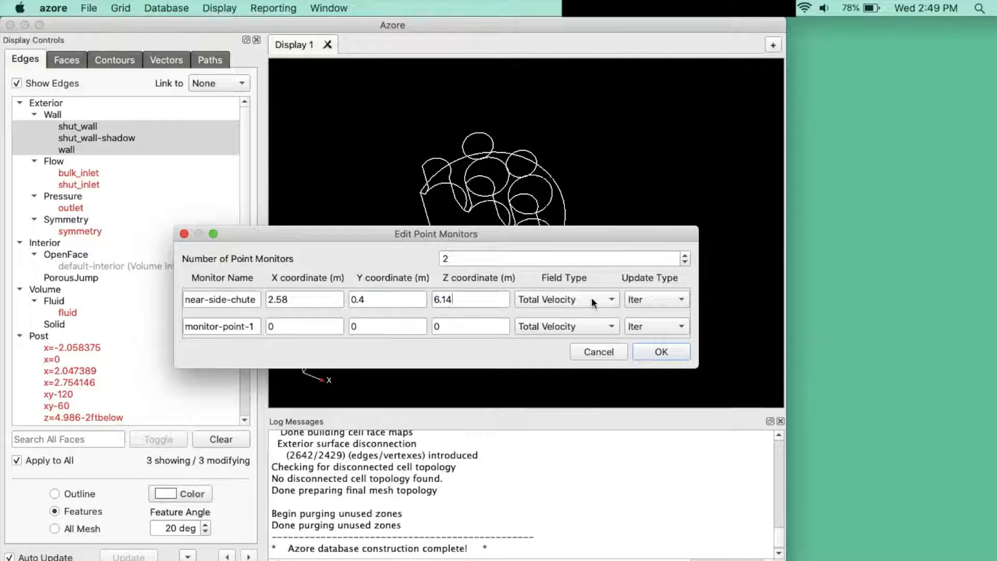
left_click(592, 299)
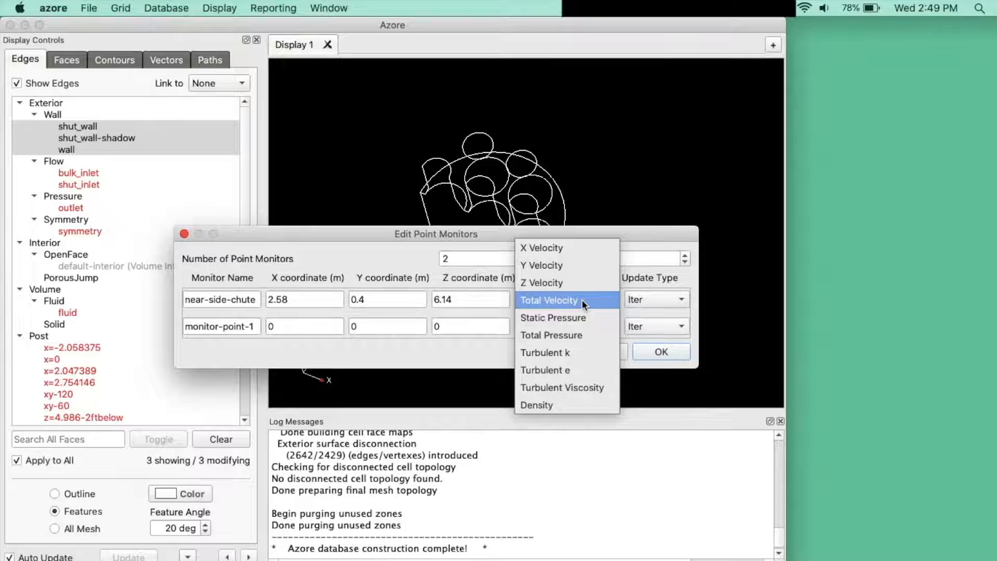
left_click(581, 299)
Step: Define the second point monitor as near-center-pipe at X -0.14, Y 0.26, Z 9.5 m, and accept the point monitors
left_click_drag(254, 326, 157, 323)
type("near-")
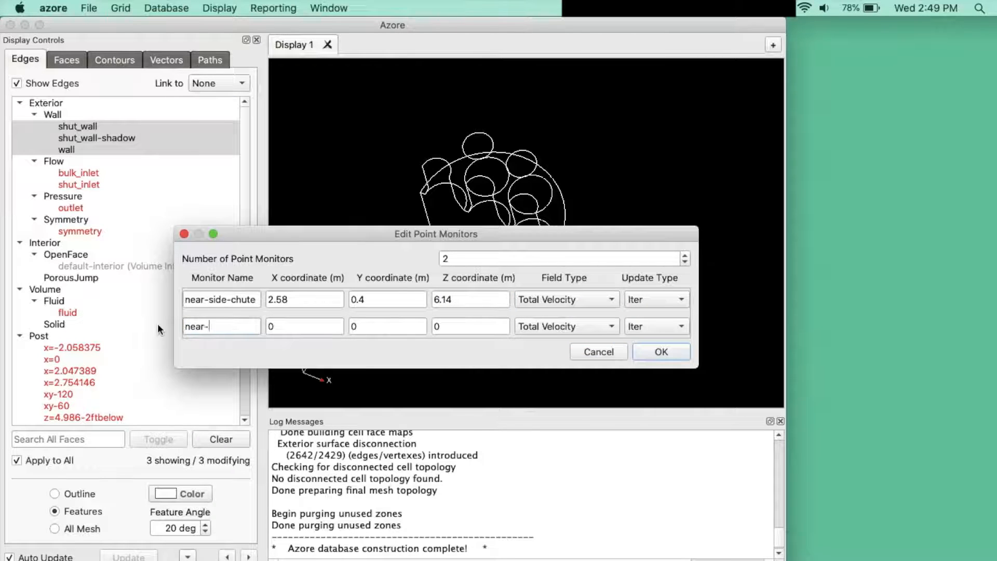
type("center-pipe")
key("Tab")
type("-0.14")
key("Tab")
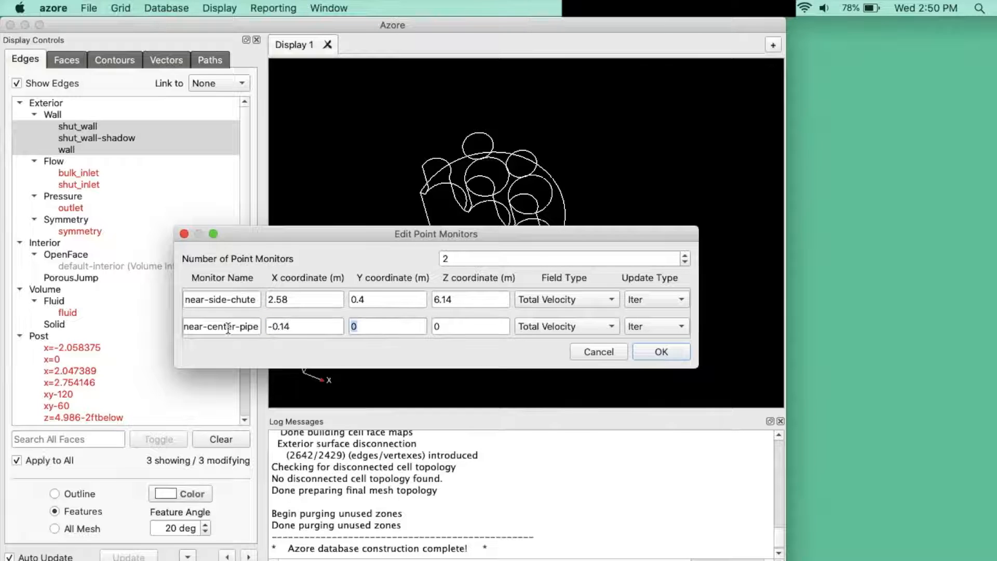
type("0.26")
key("Tab")
type("9.5")
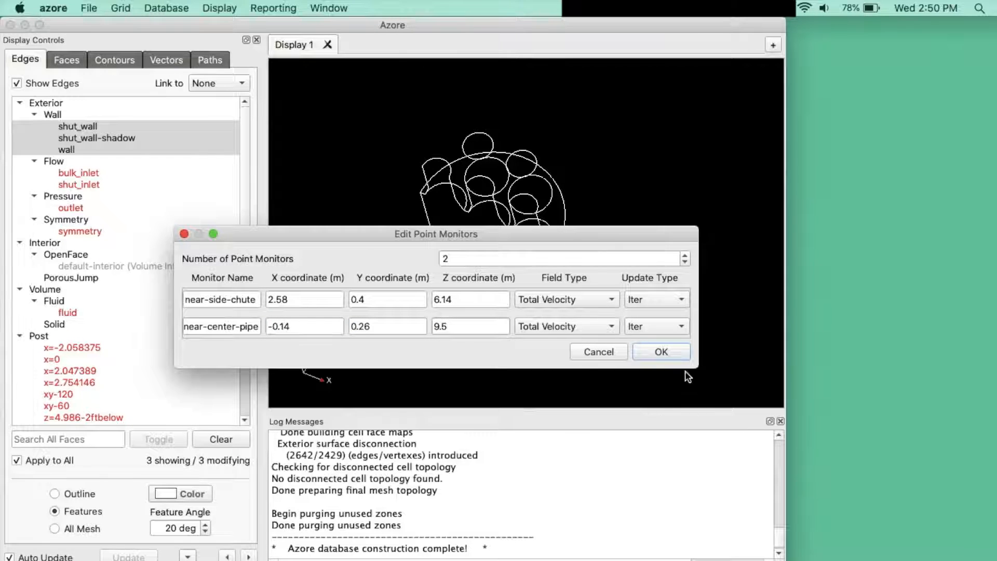
left_click(667, 351)
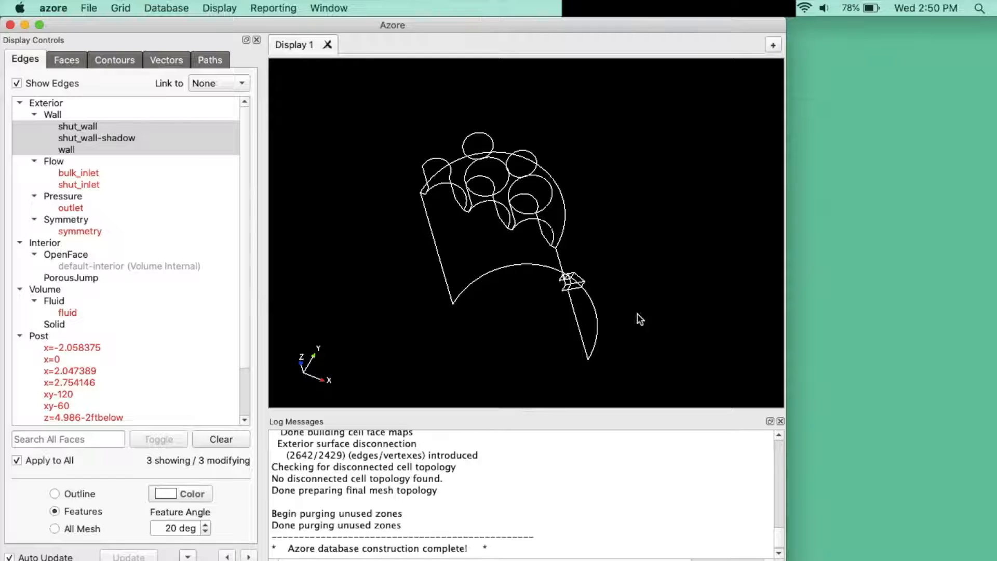
Step: Add two surface monitors to the solution monitors
left_click(166, 7)
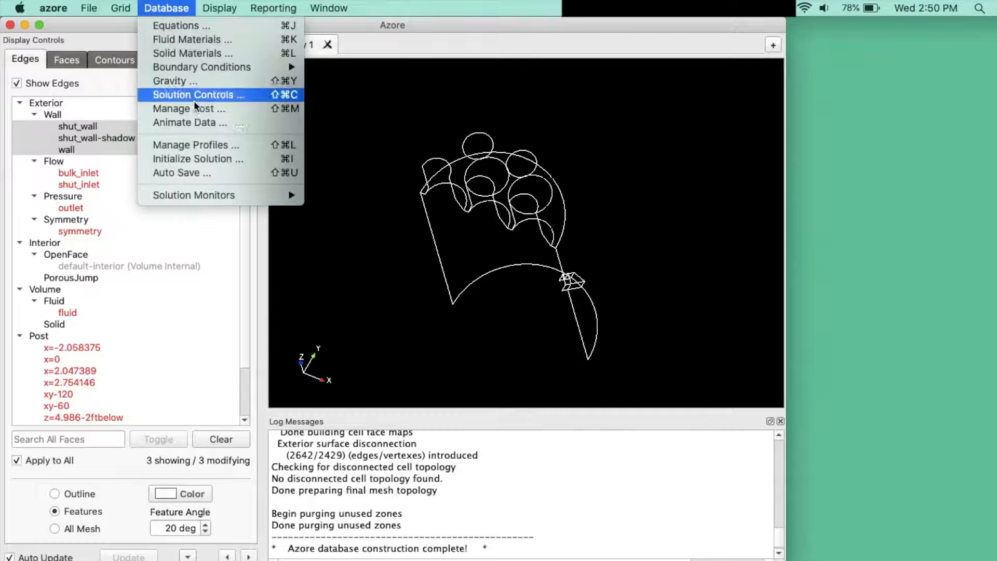
mouse_move(260, 196)
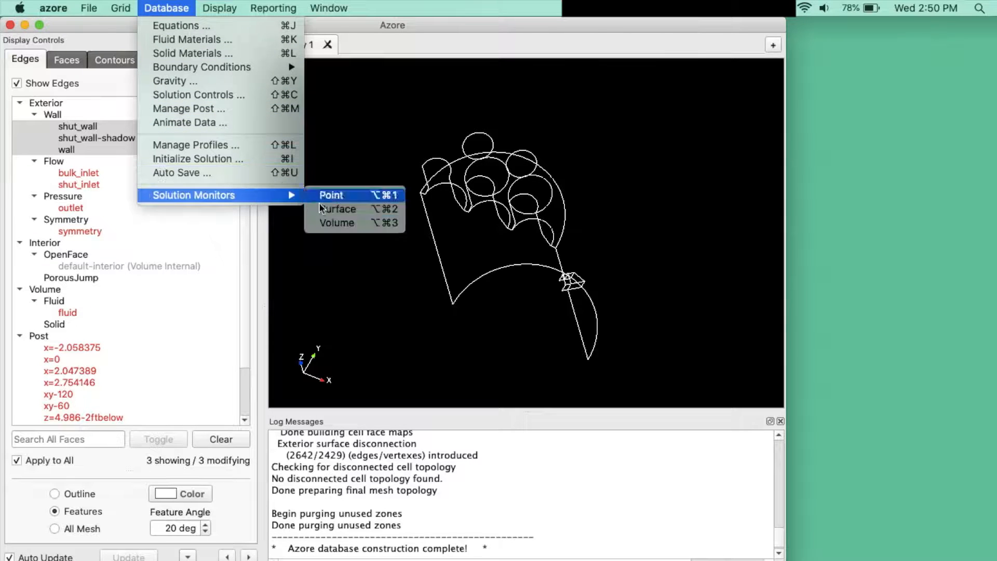
left_click(375, 211)
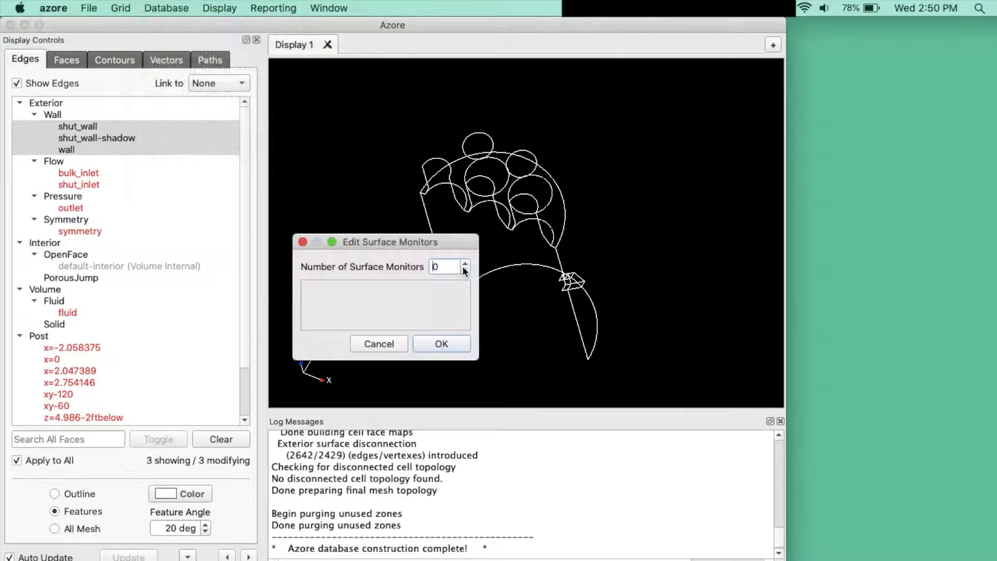
left_click(465, 265)
left_click(464, 265)
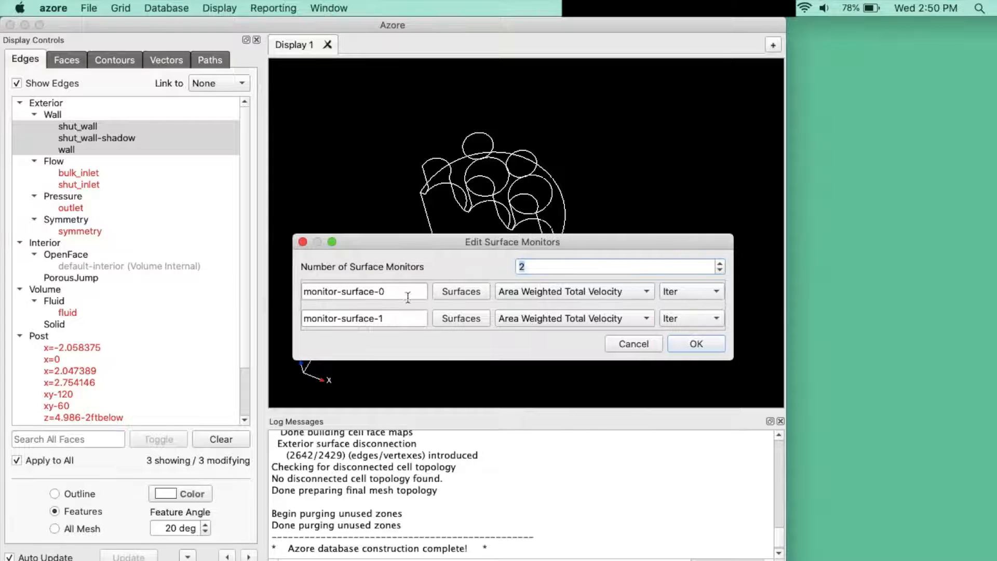
Step: Name the first surface monitor bulk_inlet_pressure, assign it the bulk_inlet zone, and monitor Area Weighted Static Pressure
left_click_drag(407, 297, 254, 284)
type("bulk_inlet")
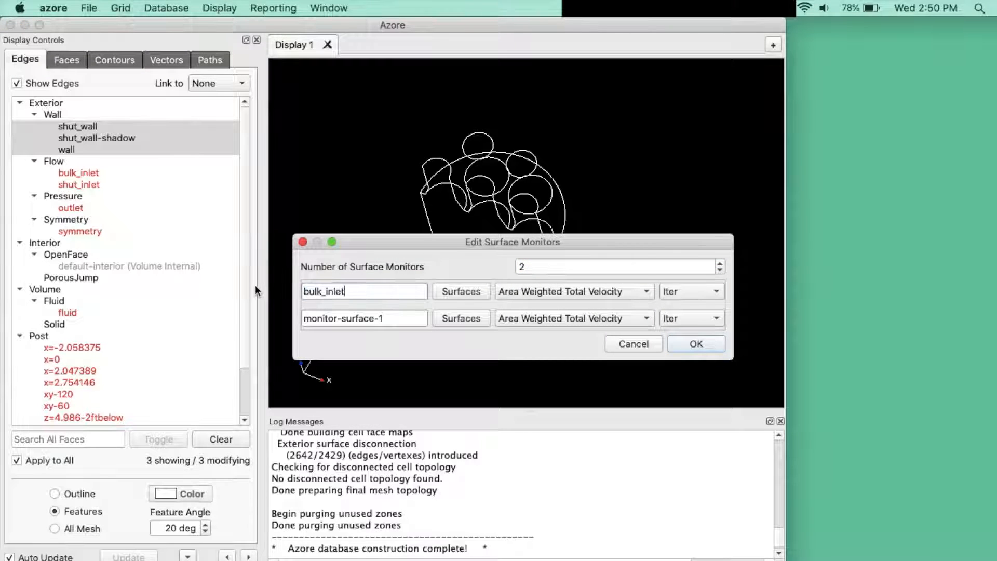
type("_pressure")
left_click(461, 292)
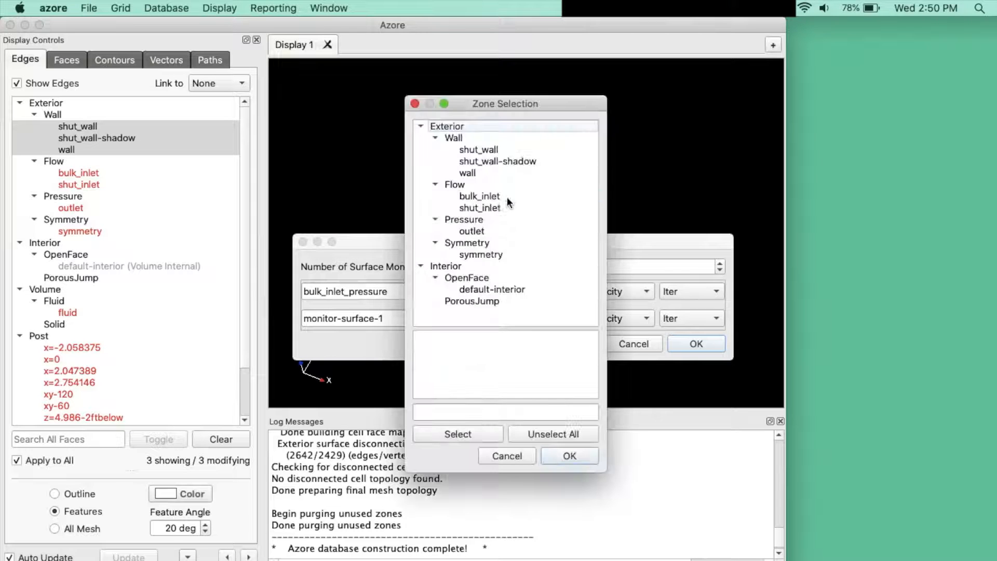
left_click(506, 197)
left_click(569, 455)
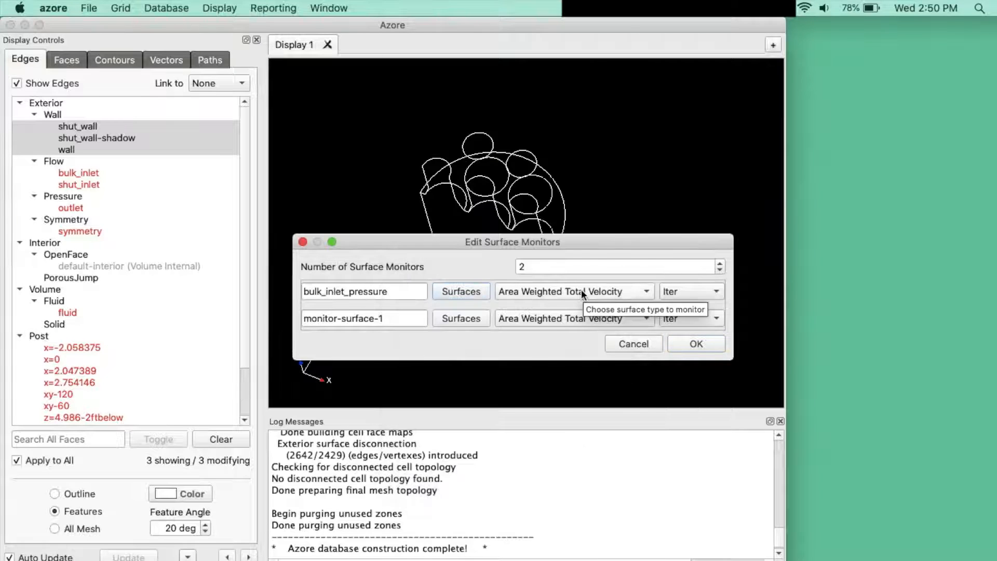
left_click(581, 288)
left_click(588, 360)
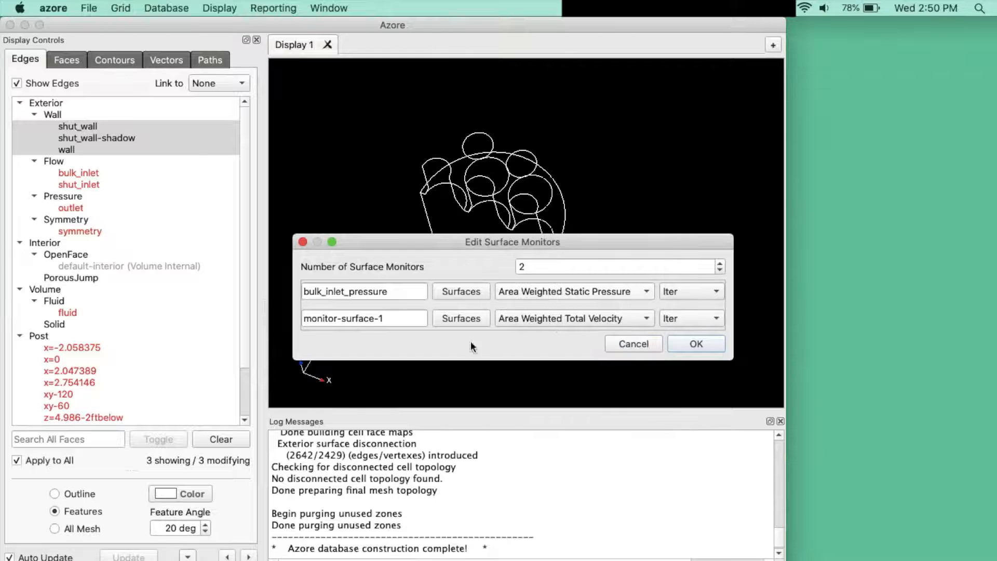
Step: Name the second surface monitor outlet, assign it the outlet zone, monitor Normal Velocity RMS, and accept the surface monitors
triple_click(393, 319)
type("outlet")
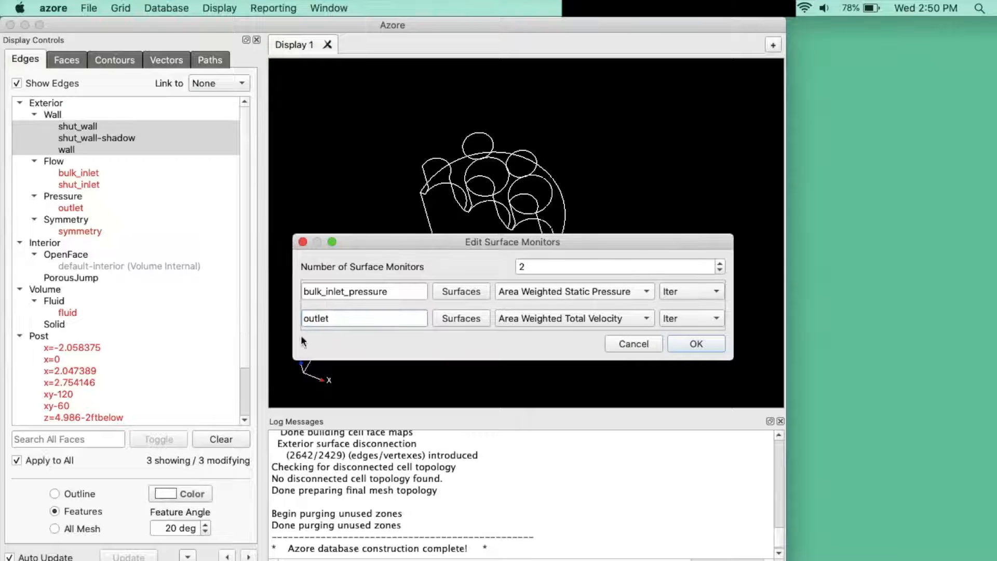
left_click(469, 319)
left_click(510, 230)
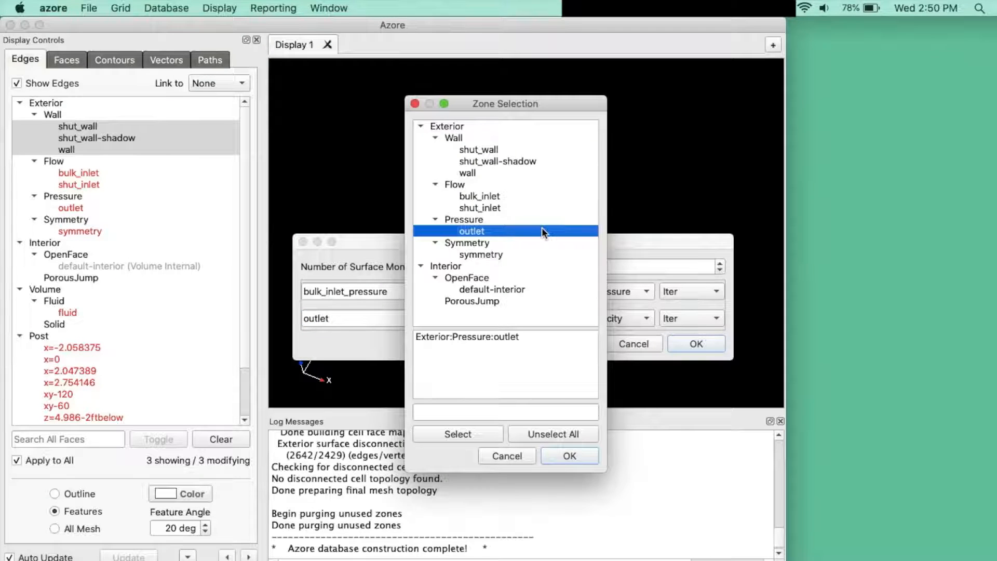
left_click(555, 456)
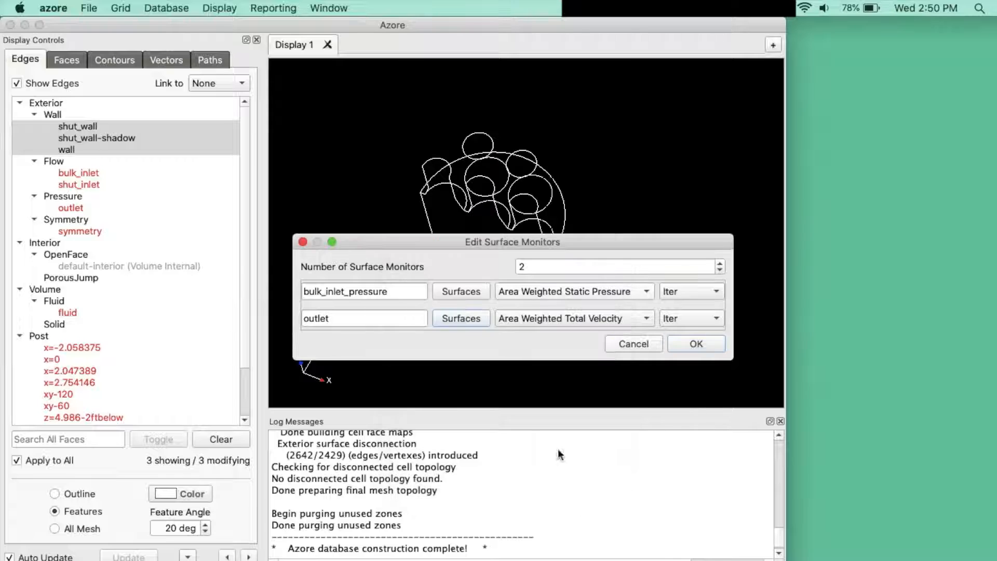
left_click(624, 318)
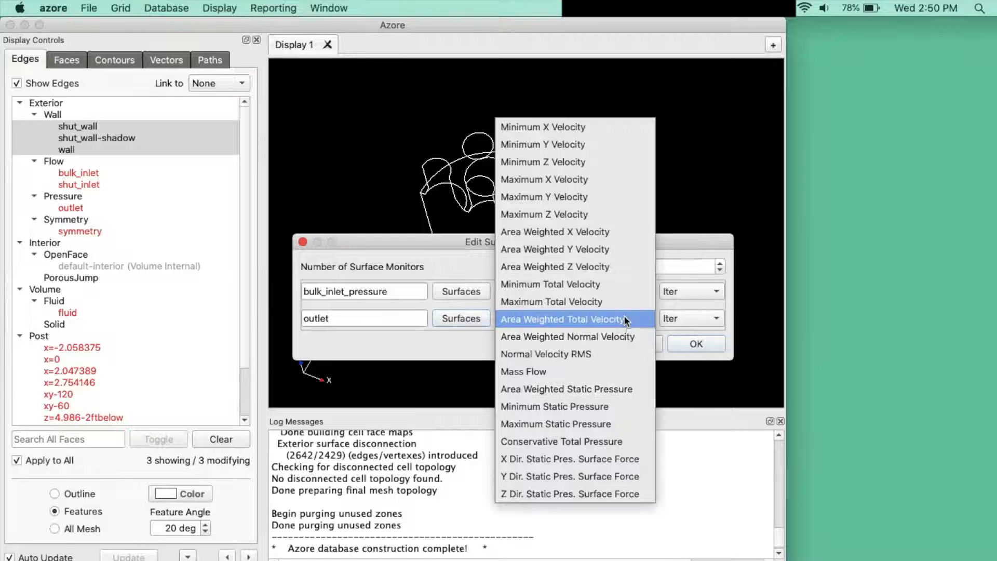
left_click(606, 354)
left_click(701, 343)
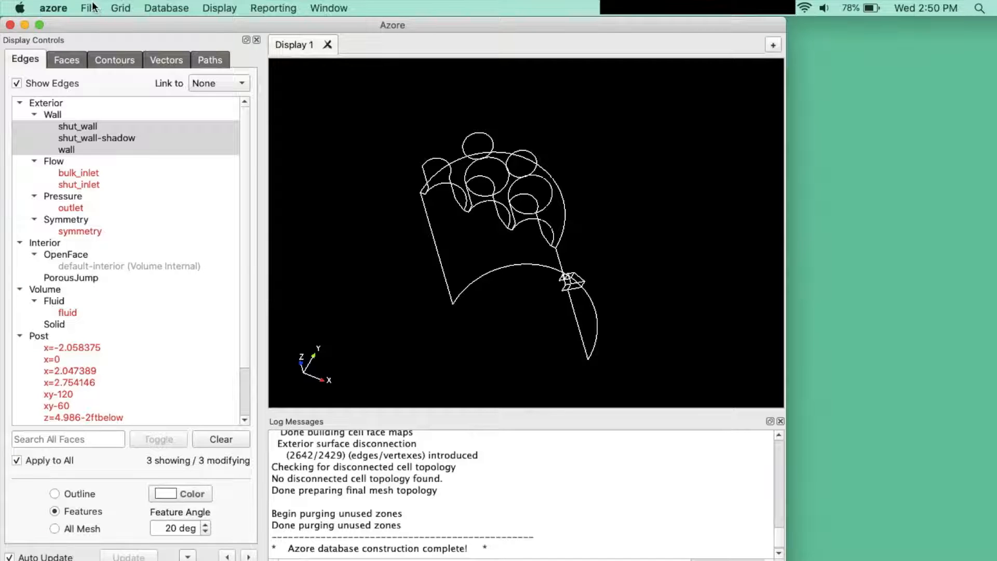
Step: Save the database as chute-adb in the 3D-PolyChute-Full folder
left_click(89, 7)
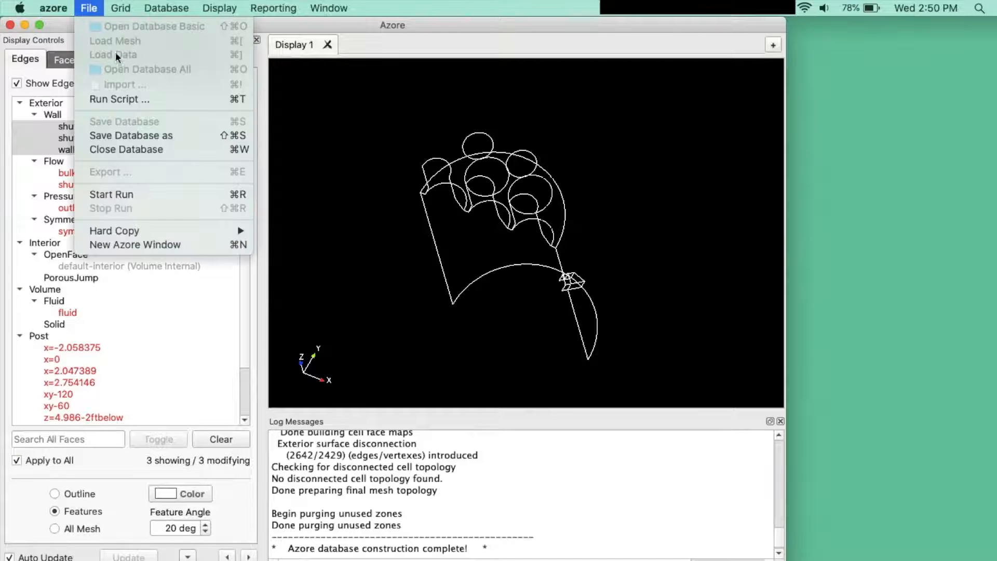
left_click(208, 137)
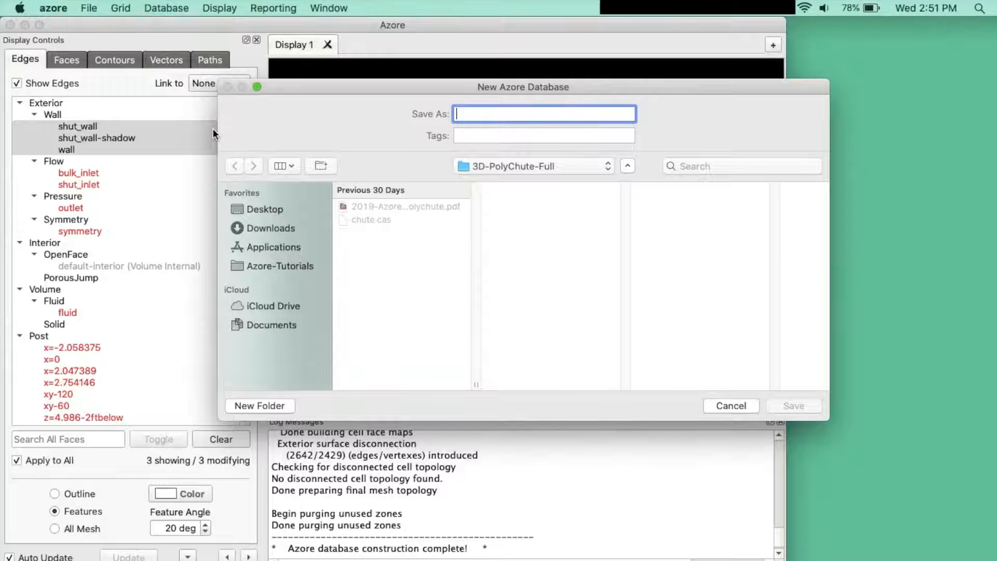
type("chute-adb")
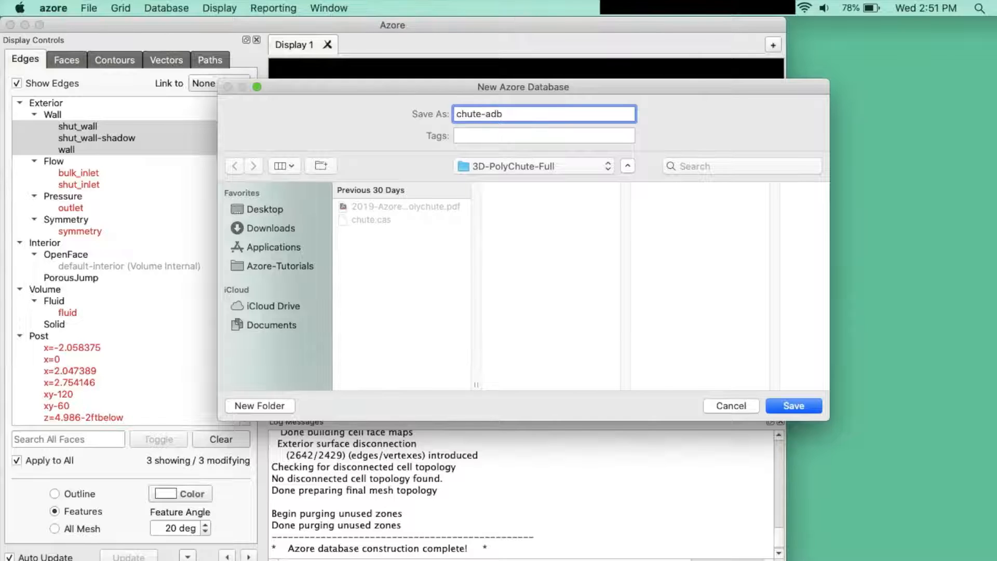
key("Return")
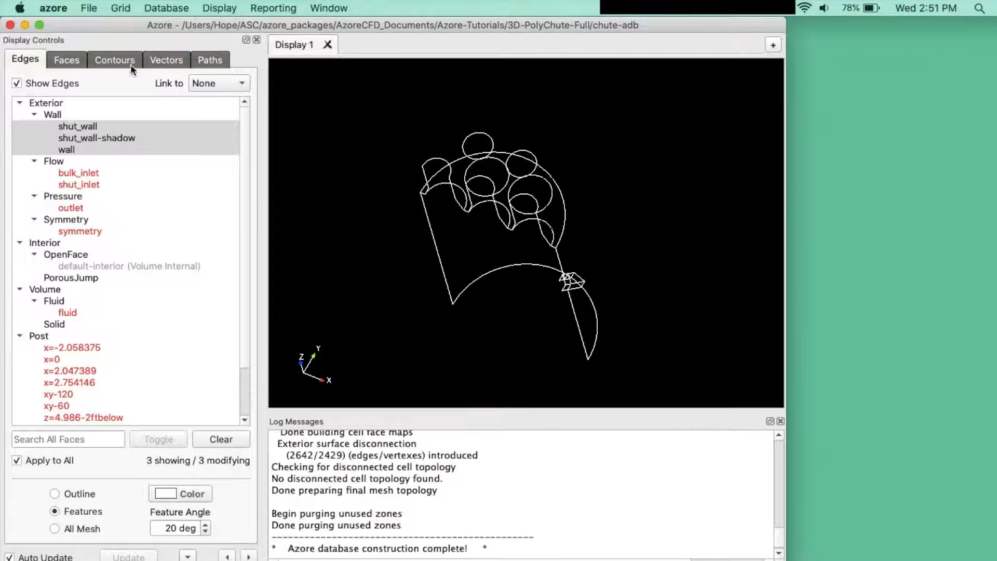
Step: Start an OpenMP simulation run of 500 iterations and connect to it once it has started
left_click(82, 6)
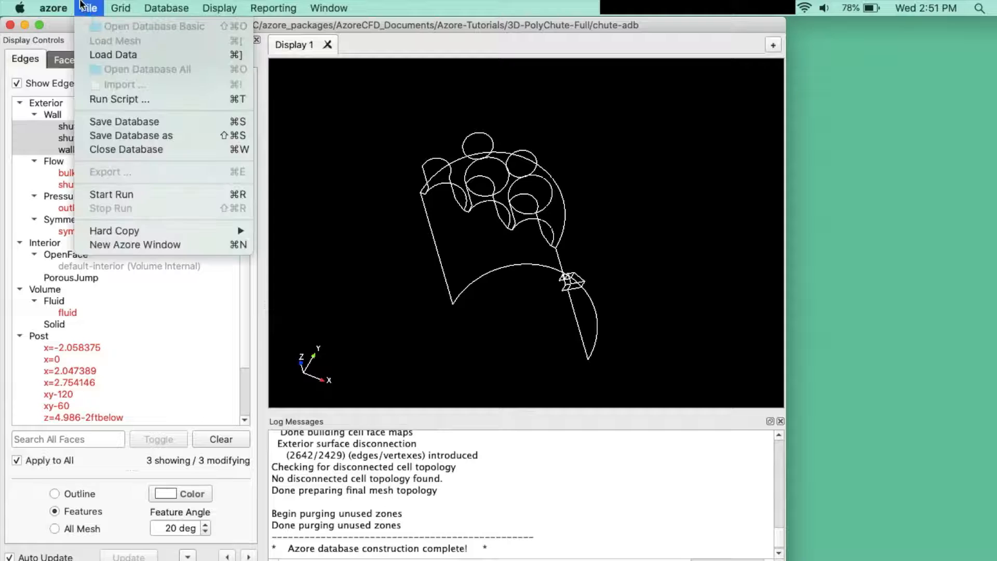
left_click(187, 194)
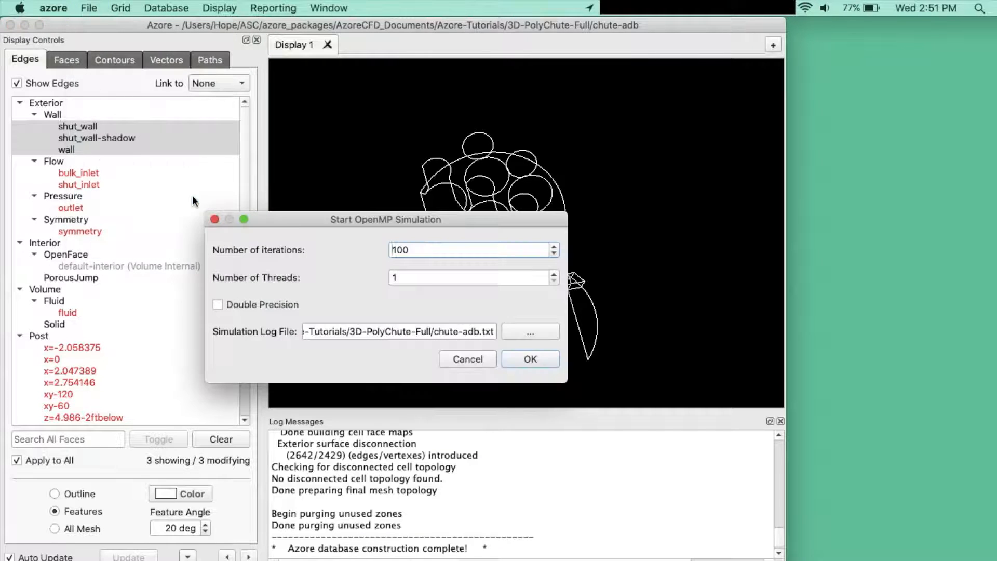
double_click(438, 254)
type("500")
left_click(530, 359)
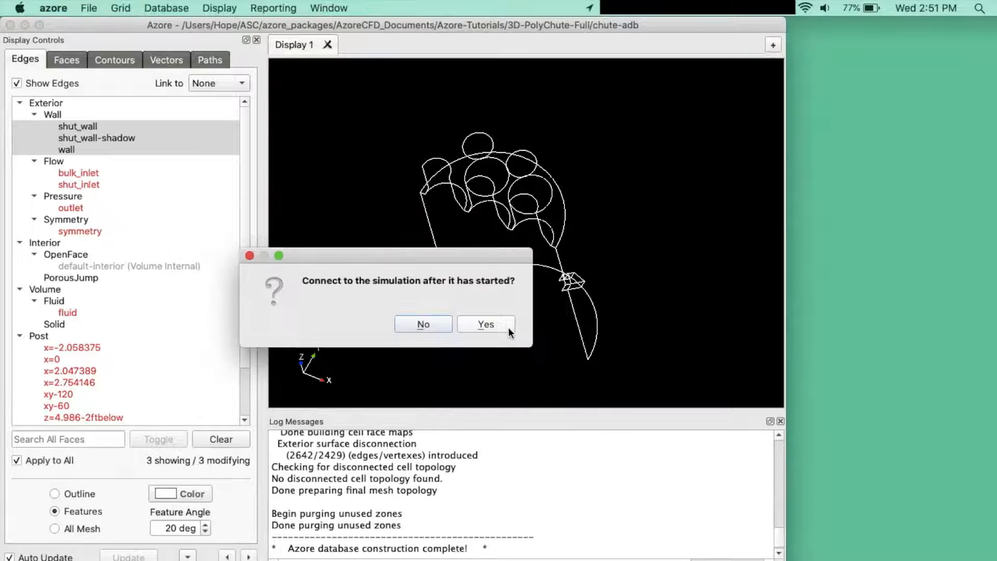
left_click(506, 326)
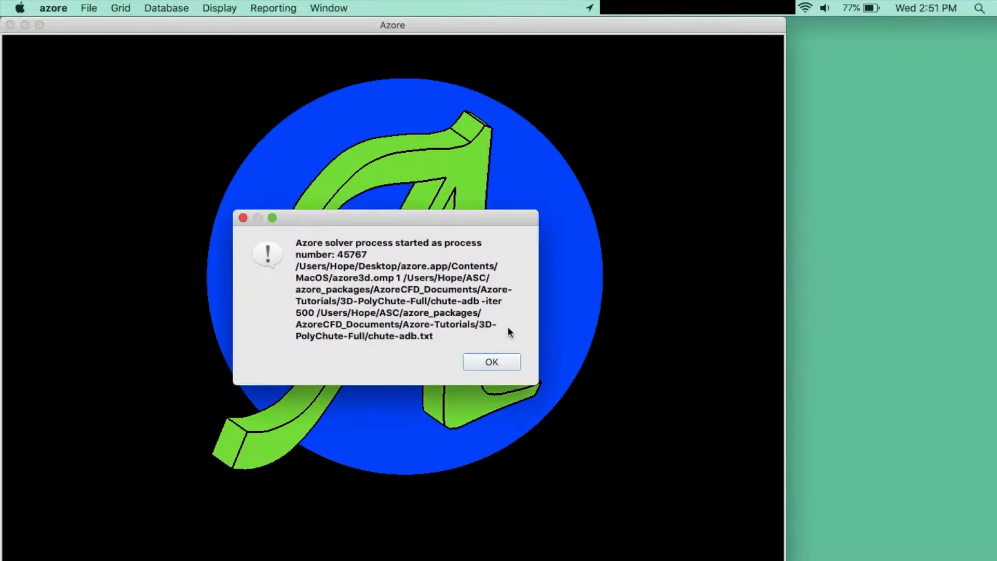
left_click(497, 362)
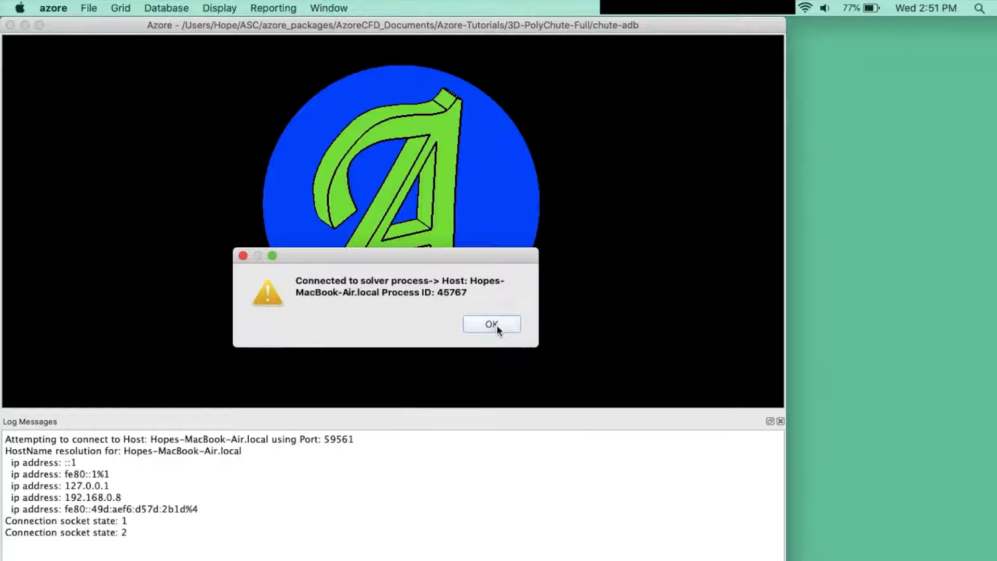
left_click(497, 326)
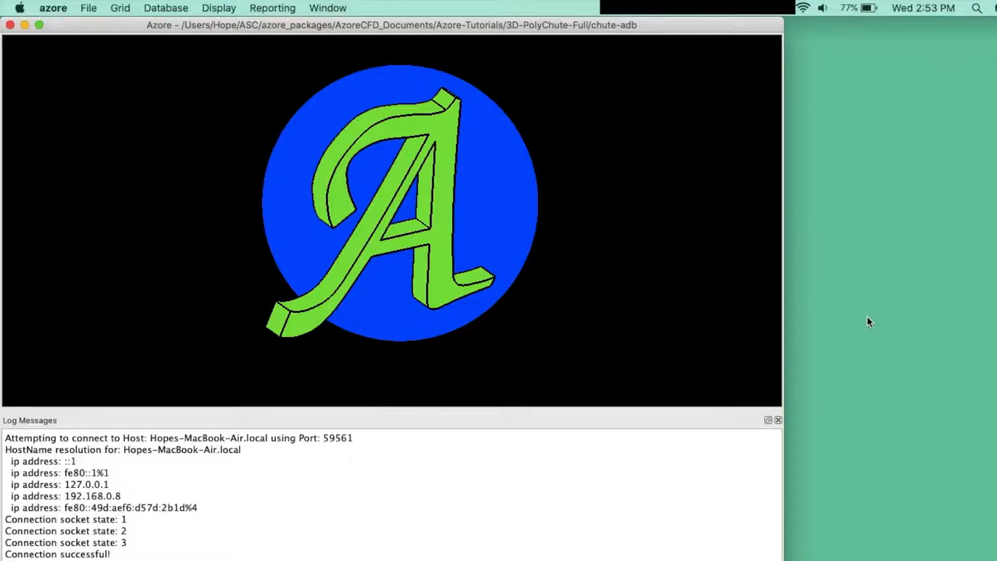
Step: Display the solution residuals plot of the running simulation, and return to the main window
left_click(232, 9)
mouse_move(319, 28)
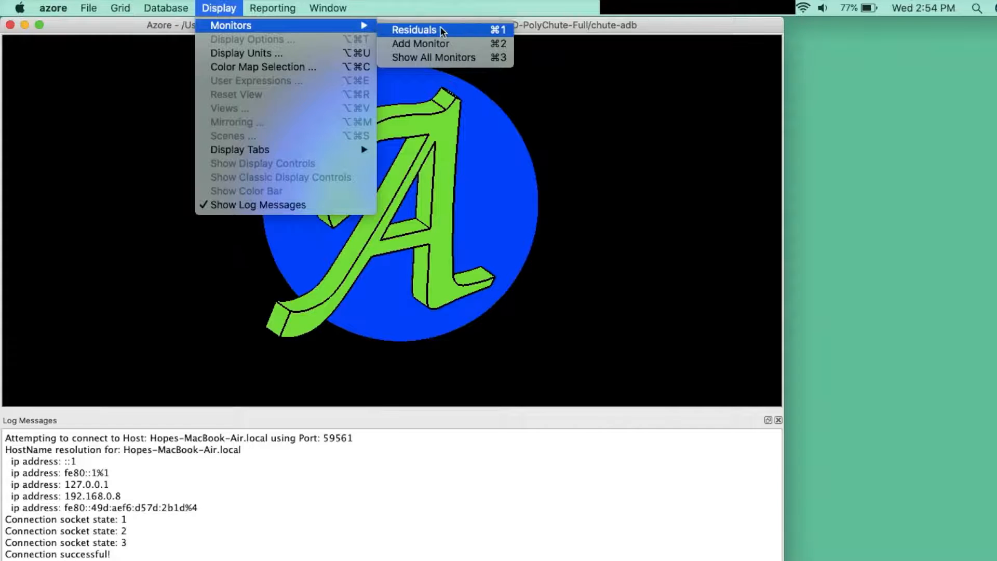
left_click(475, 30)
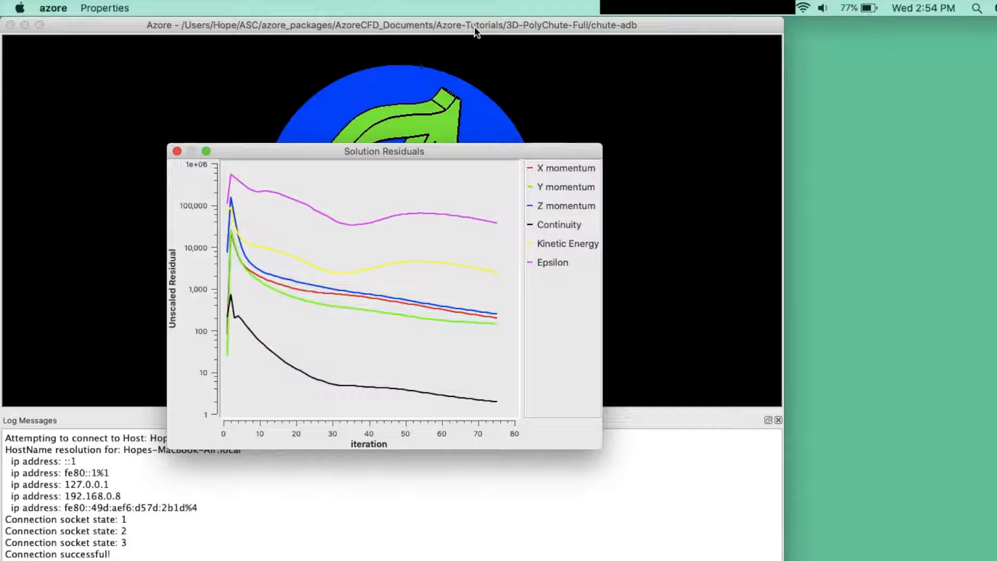
left_click(197, 70)
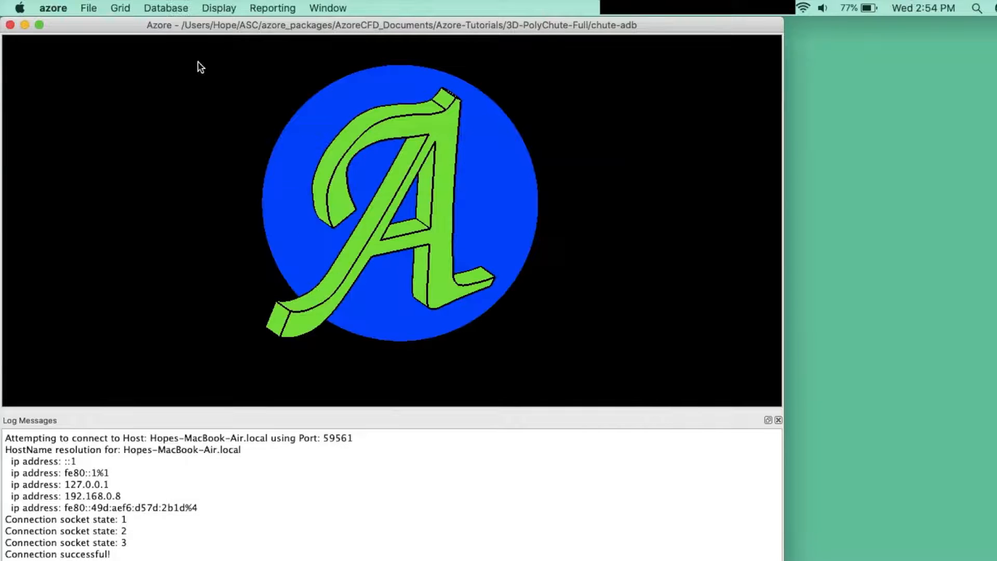
Step: Show all solution monitors and move the outlet plot aside to view the bulk inlet pressure plot
left_click(216, 7)
mouse_move(227, 30)
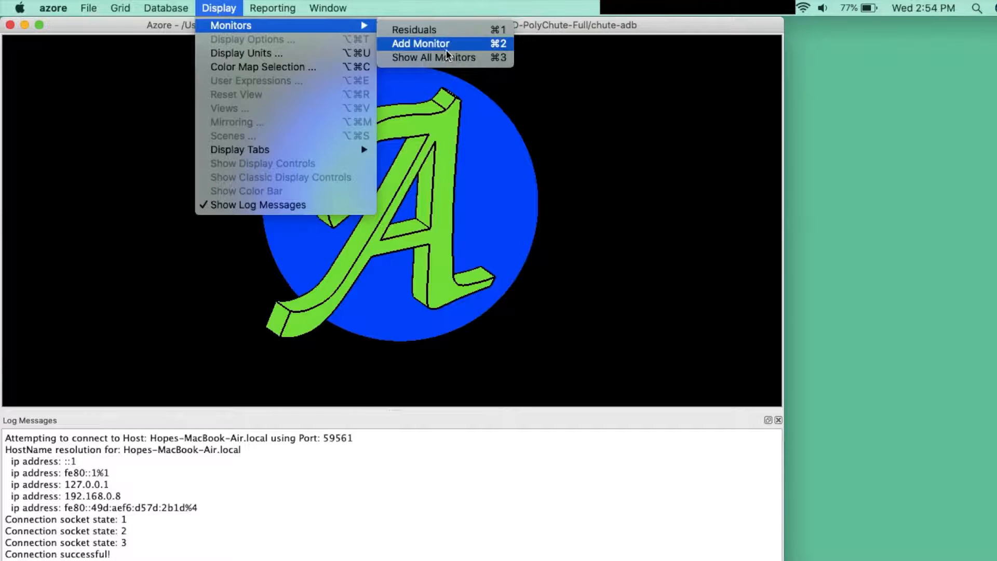
left_click(459, 56)
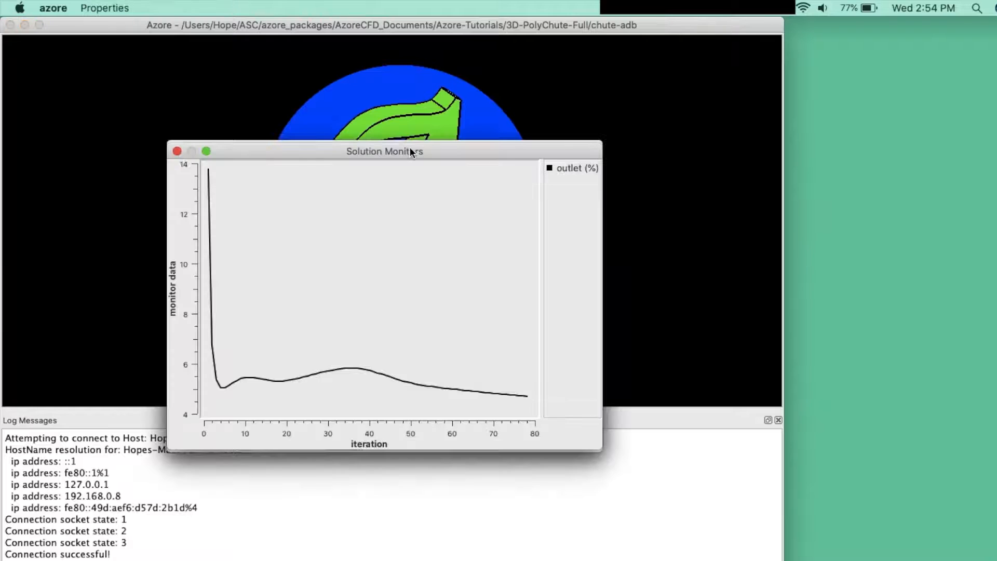
left_click_drag(409, 150, 755, 166)
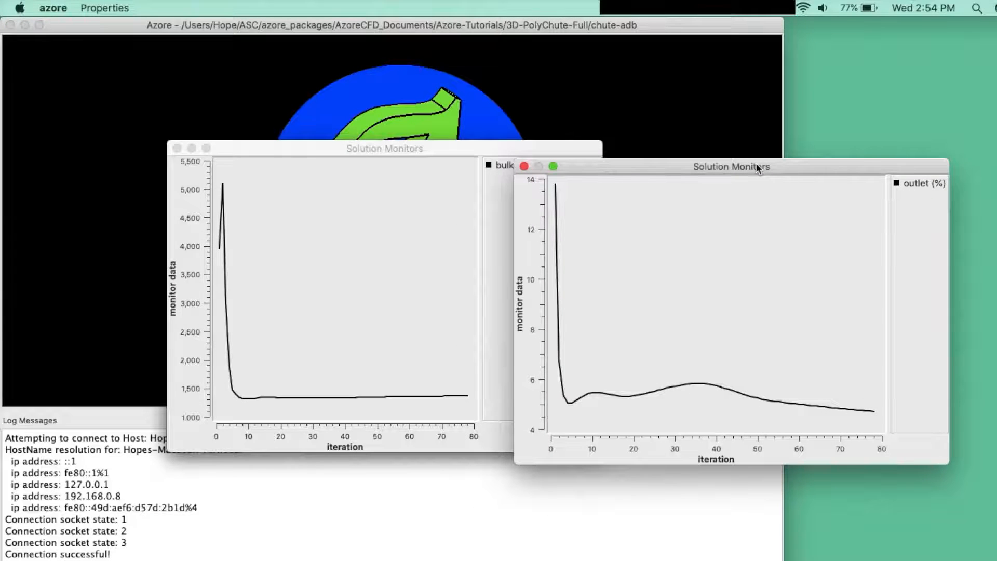
left_click(392, 87)
Step: Add a new solution monitor plot showing the near-side-chute and near-center-pipe point monitors
left_click(201, 7)
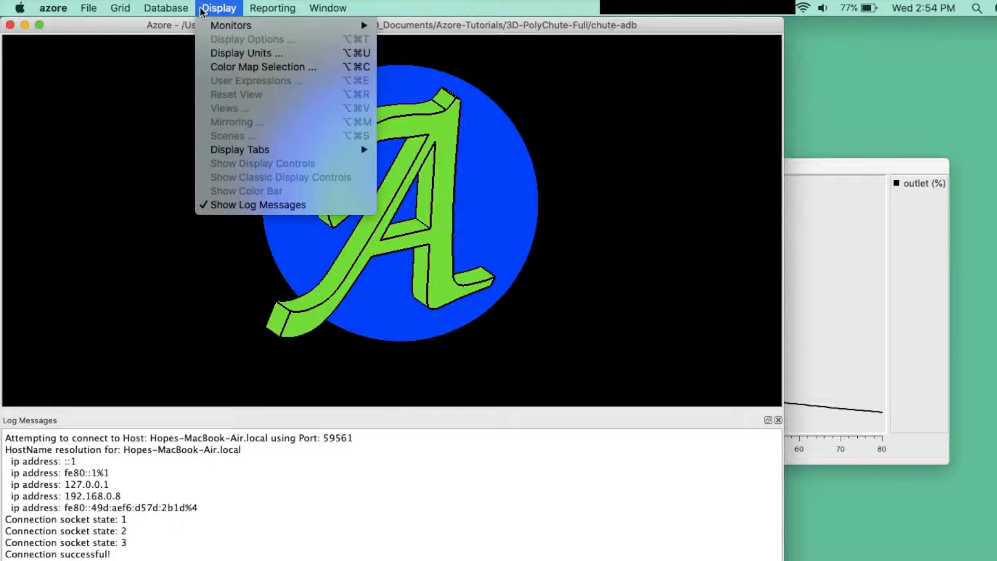
mouse_move(313, 32)
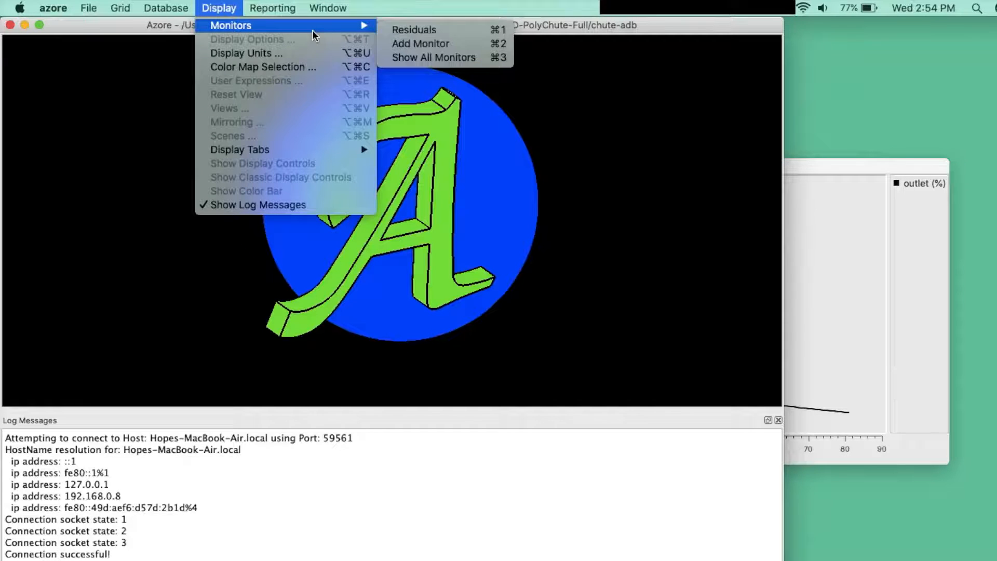
left_click(421, 43)
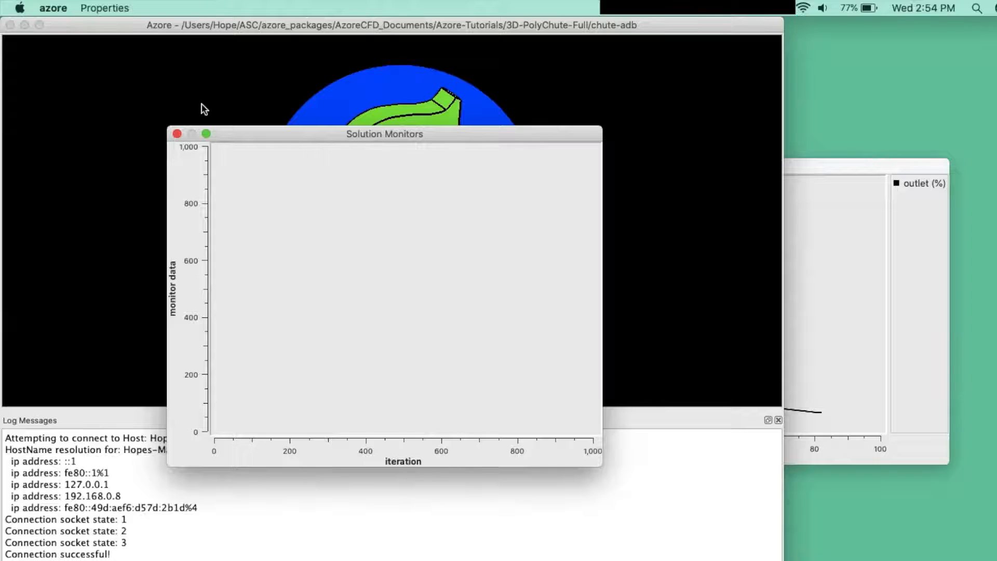
left_click_drag(248, 134, 198, 86)
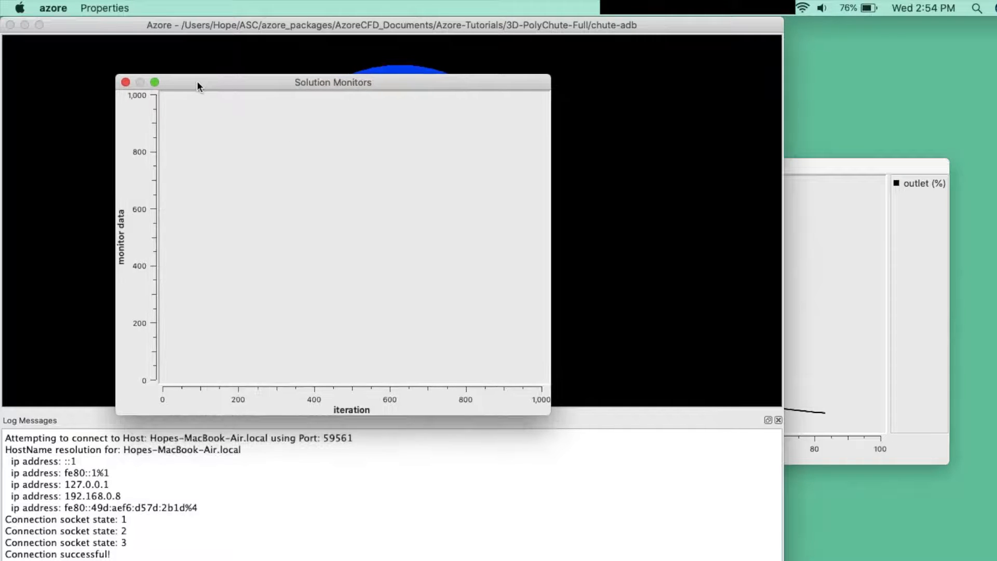
left_click(107, 8)
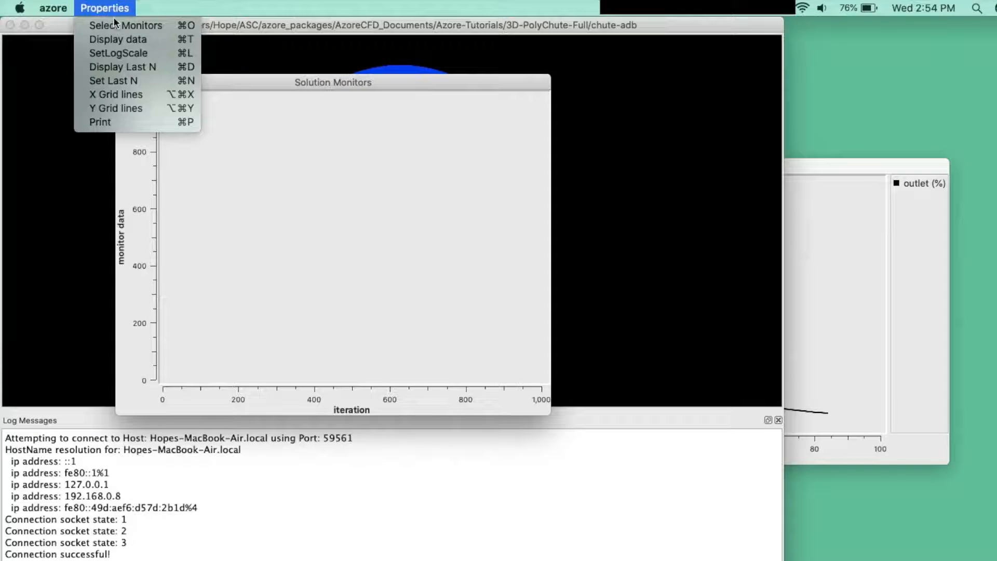
left_click(120, 22)
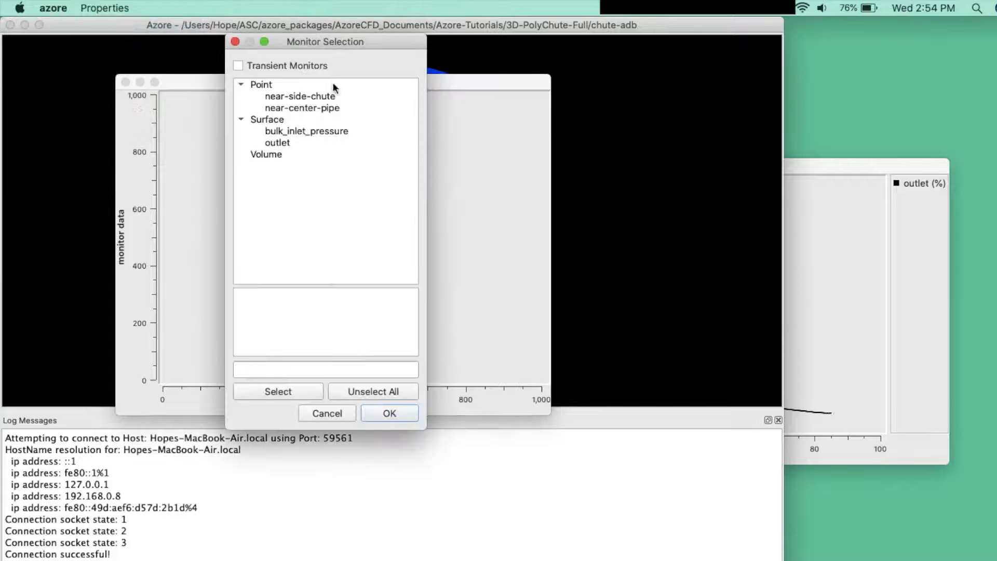
left_click(344, 95)
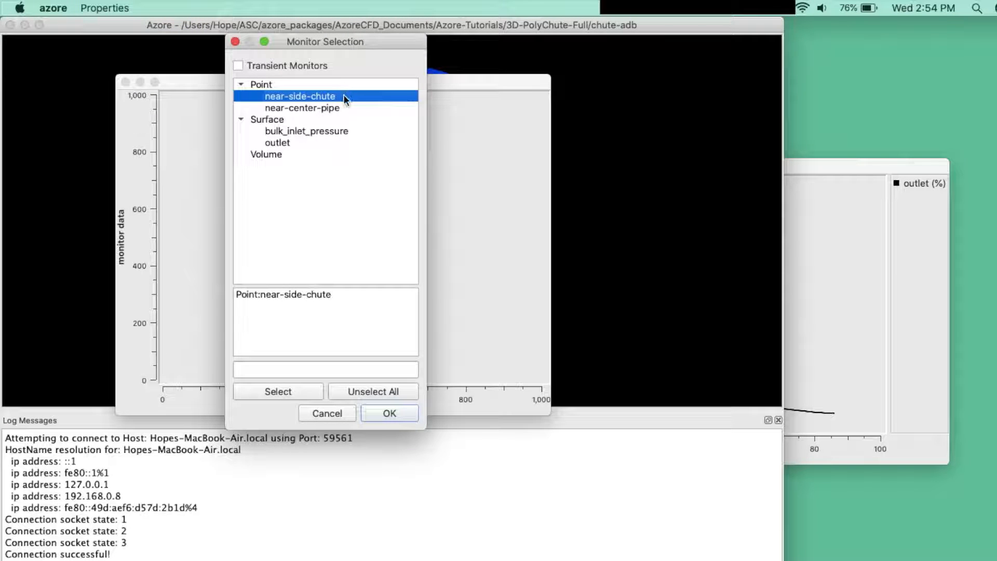
left_click(345, 106, "shift")
left_click(387, 414)
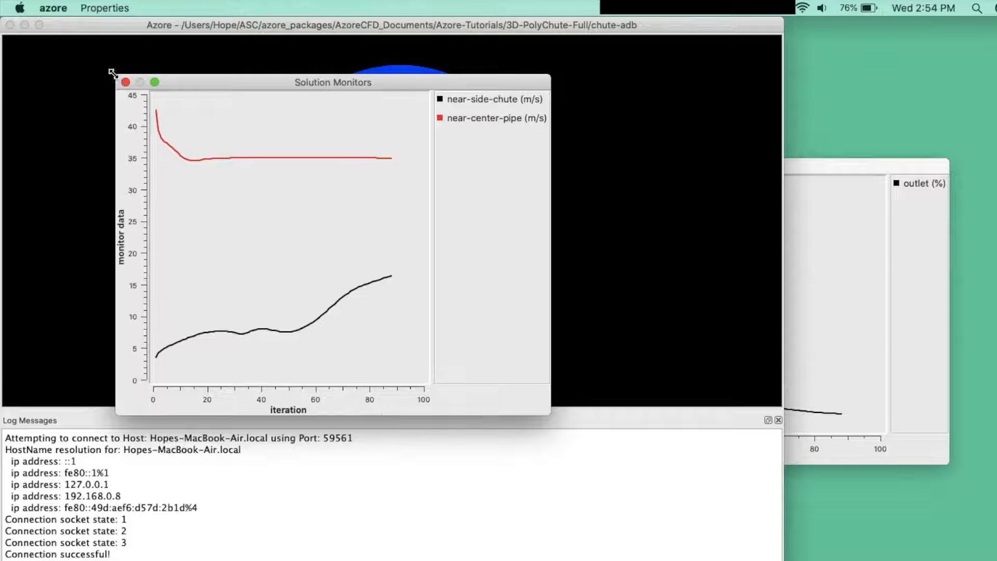
Step: Display the data values and both X and Y grid lines on the point monitor plot
left_click(116, 9)
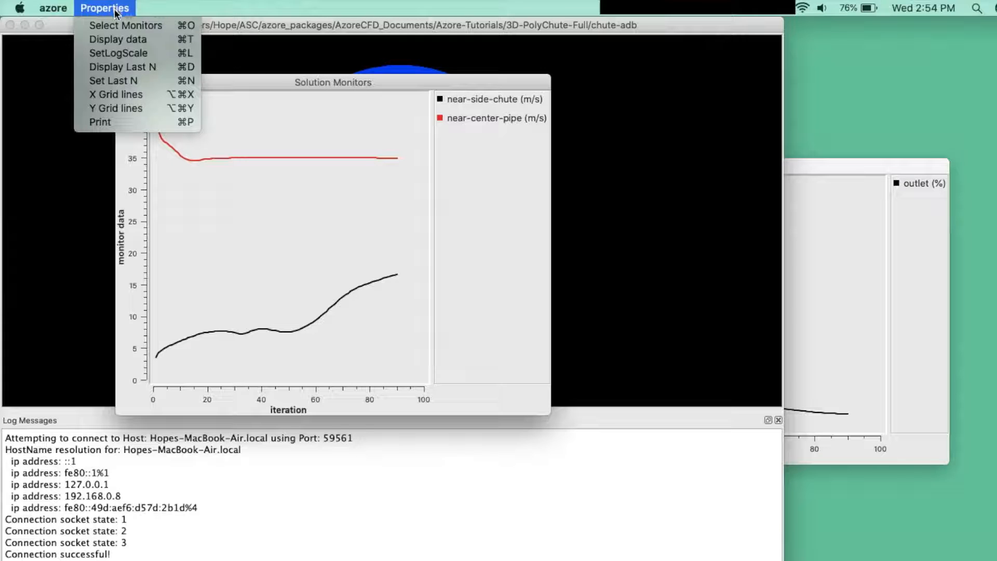
left_click(155, 40)
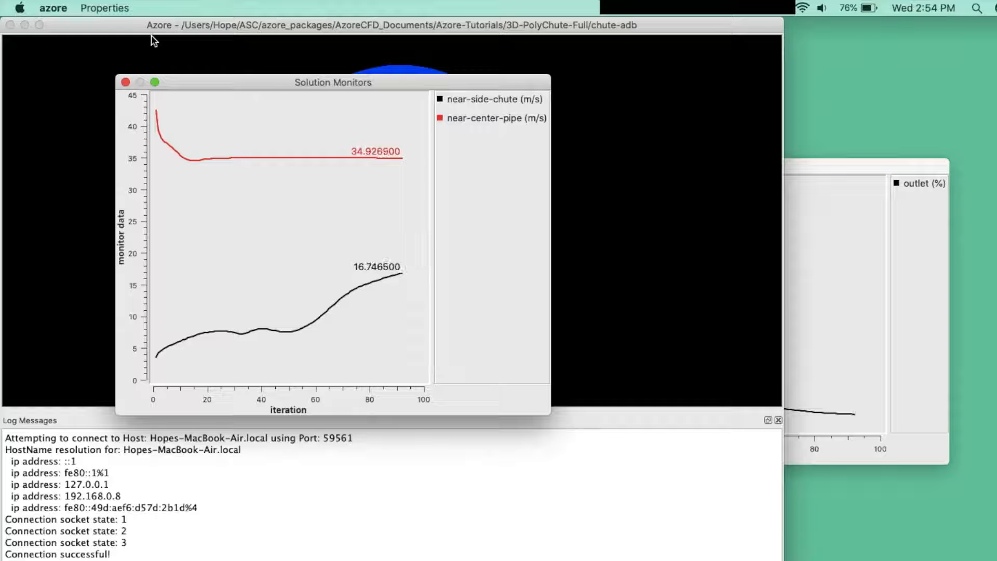
left_click(127, 8)
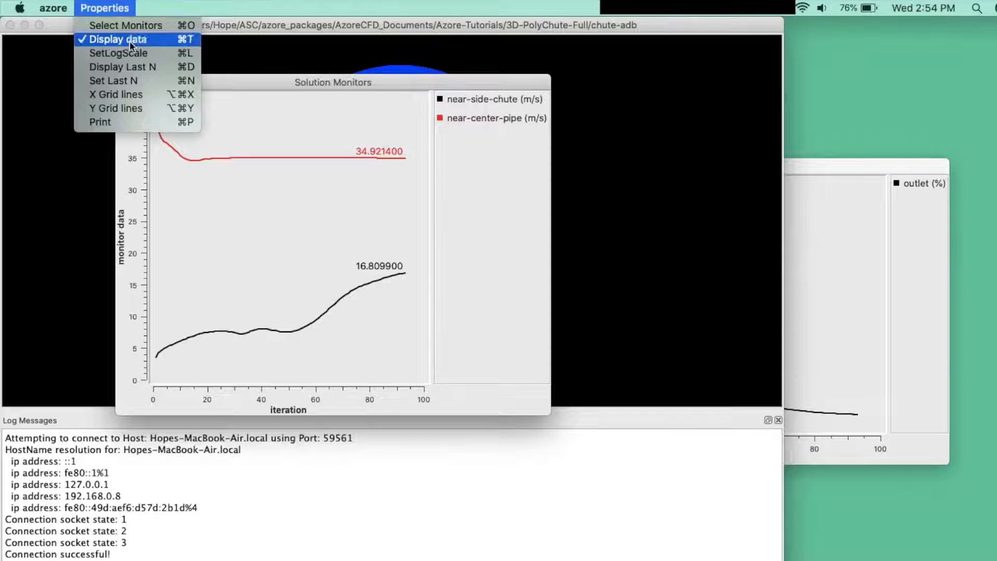
left_click(135, 94)
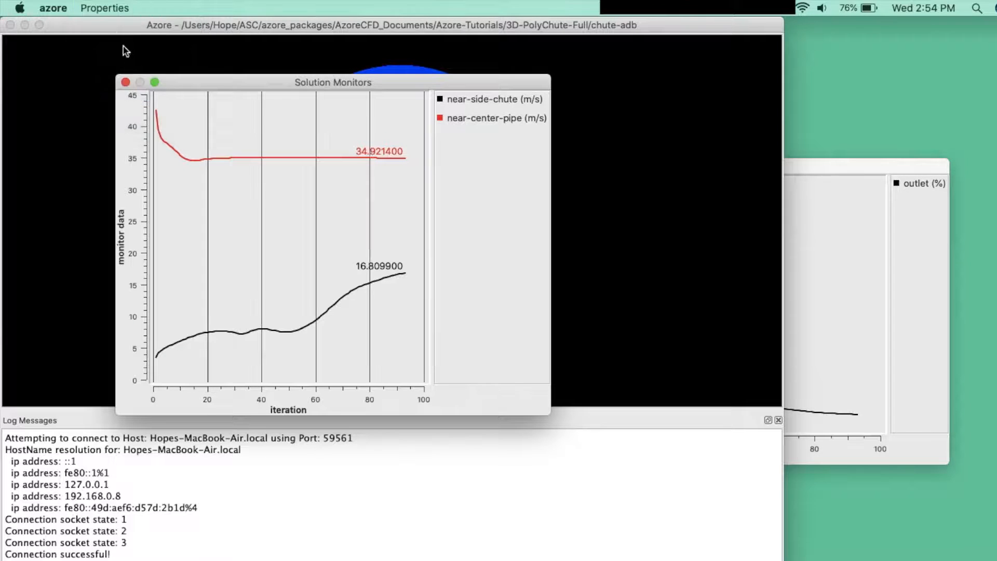
left_click(113, 11)
left_click(109, 102)
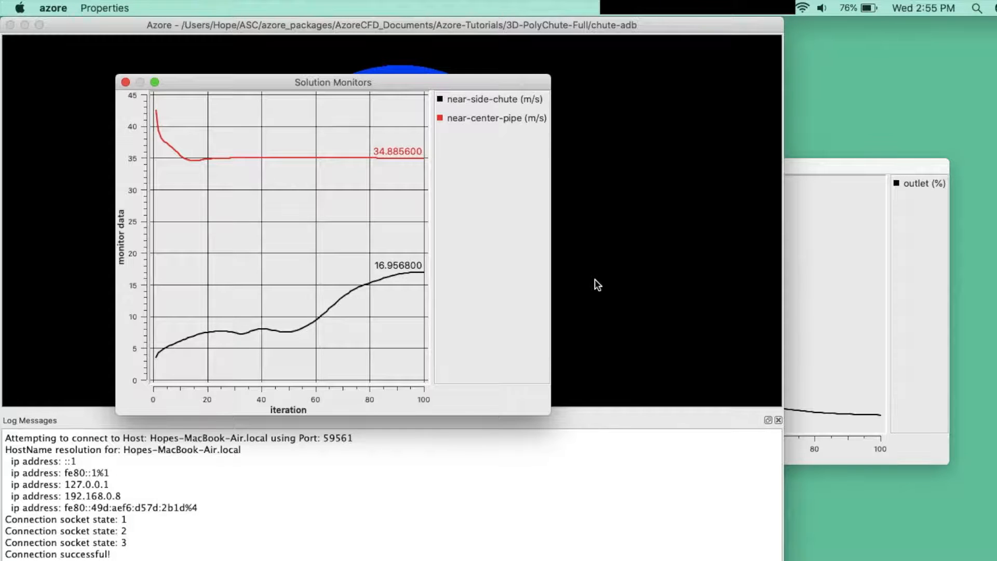
left_click(594, 279)
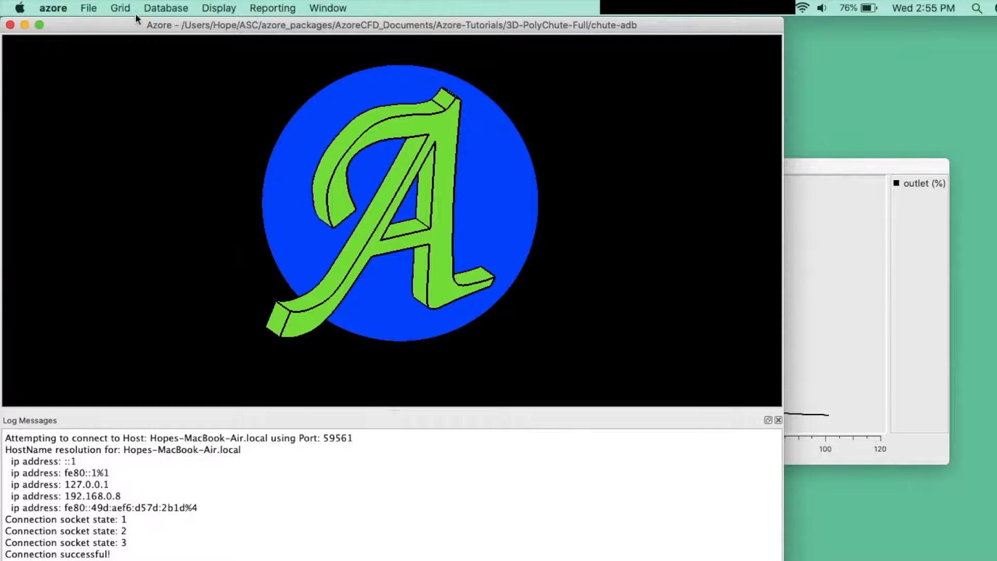
Step: Stop the solver run, load the mesh and data for post-processing, and restore the previous display tabs
left_click(93, 9)
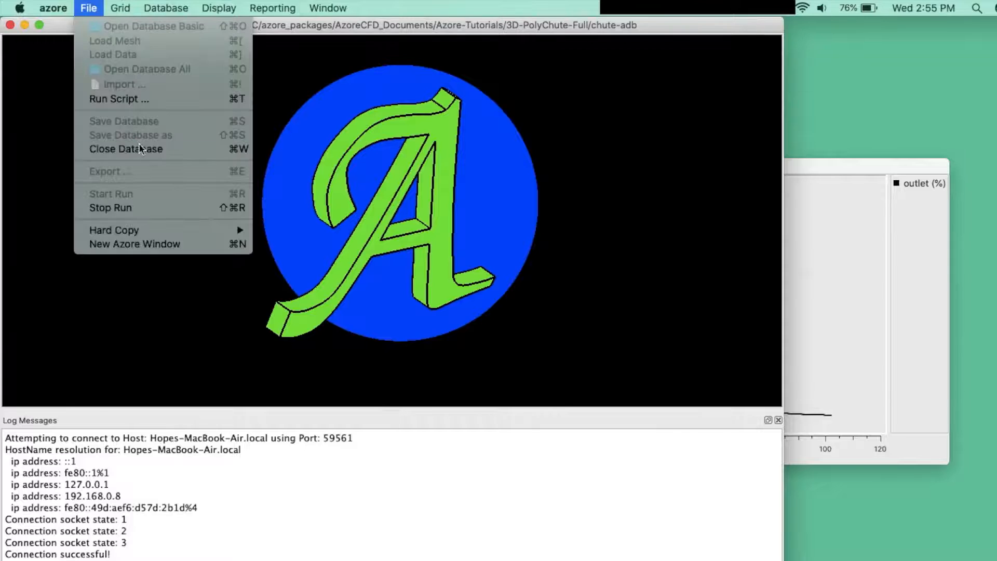
left_click(173, 208)
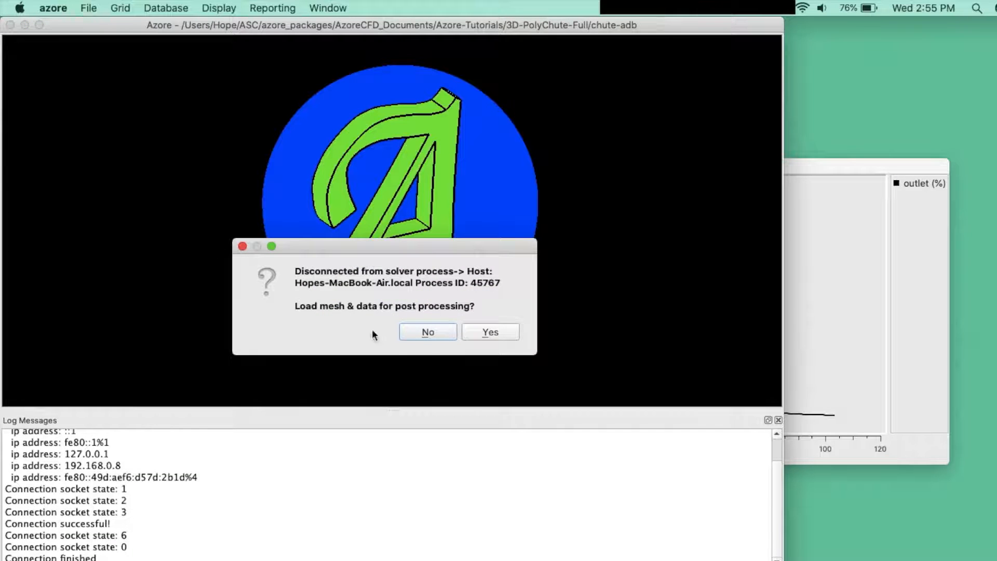
left_click(513, 335)
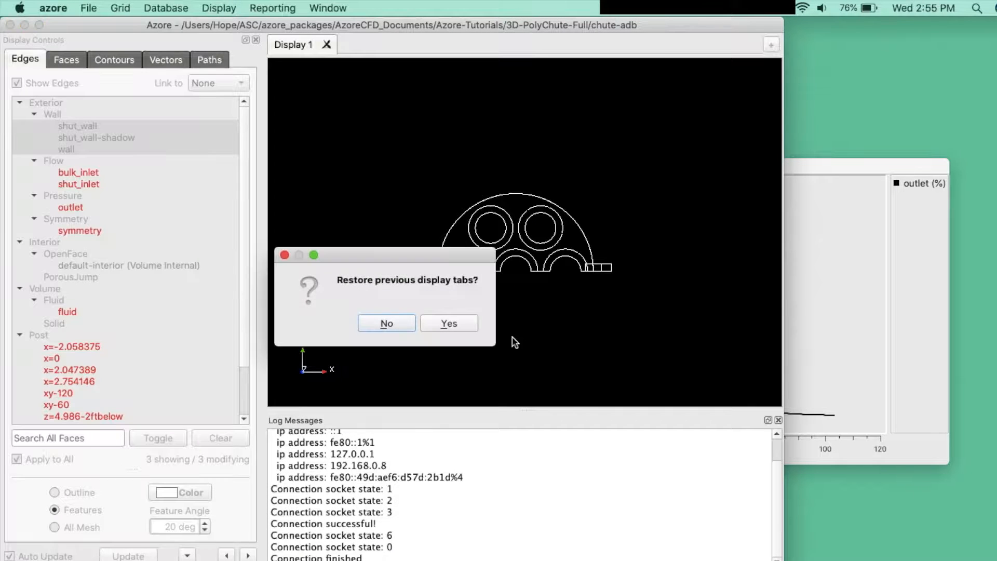
left_click(455, 323)
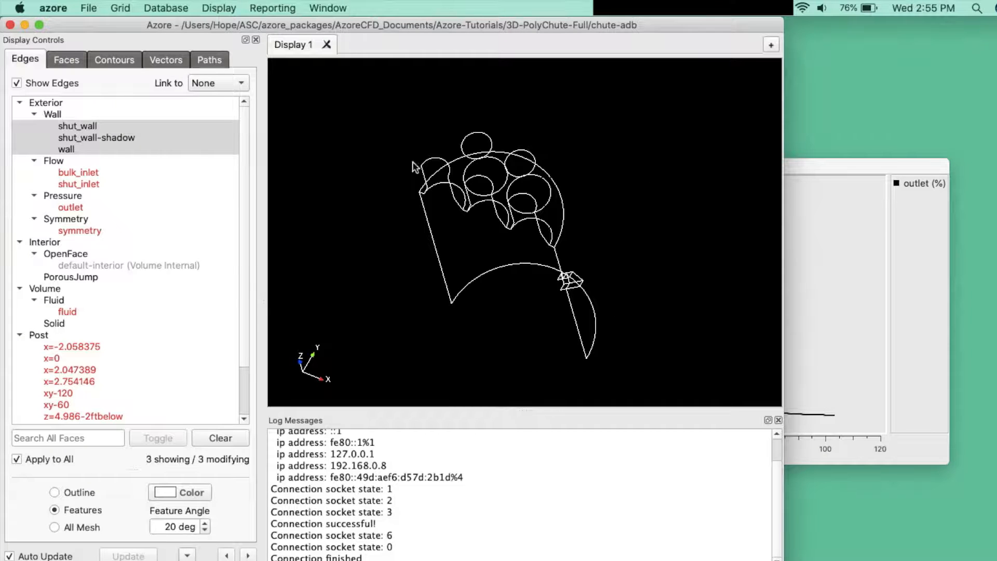
Step: Generate filled Total Velocity contours on the z=6.20526-2ftabove plane and view them close up near the chute
left_click(125, 68)
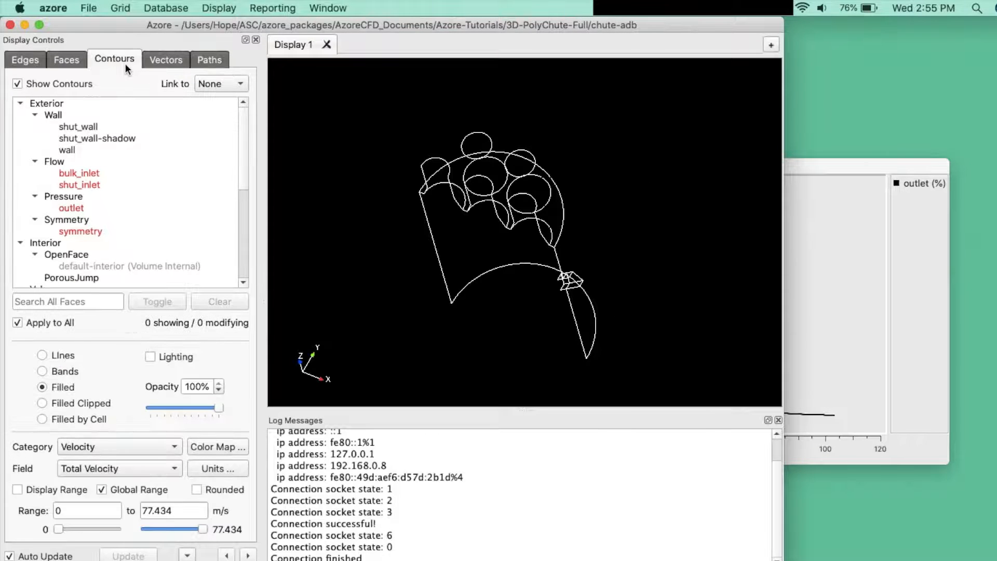
scroll(127, 237, "down", 6)
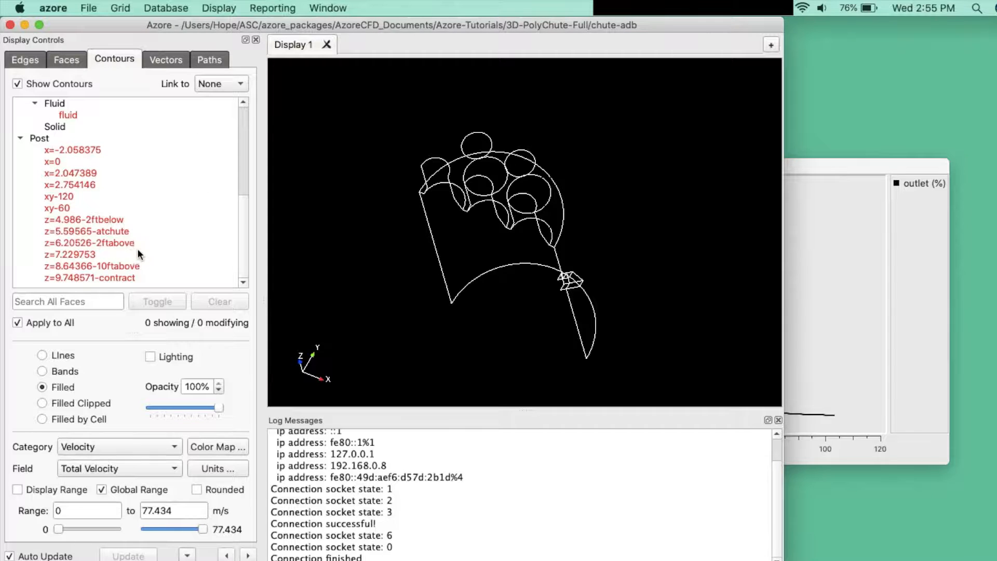
left_click(138, 245)
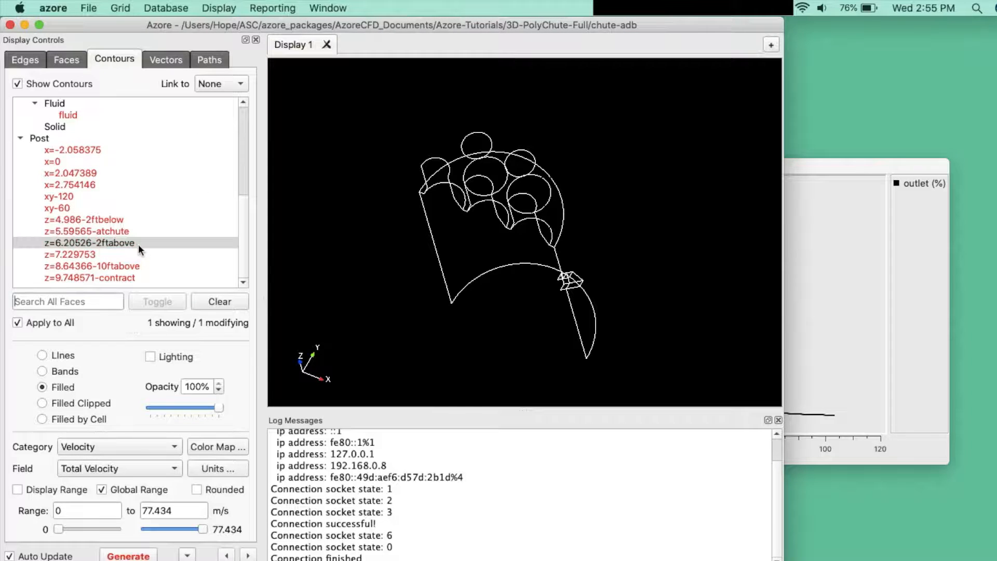
left_click(154, 557)
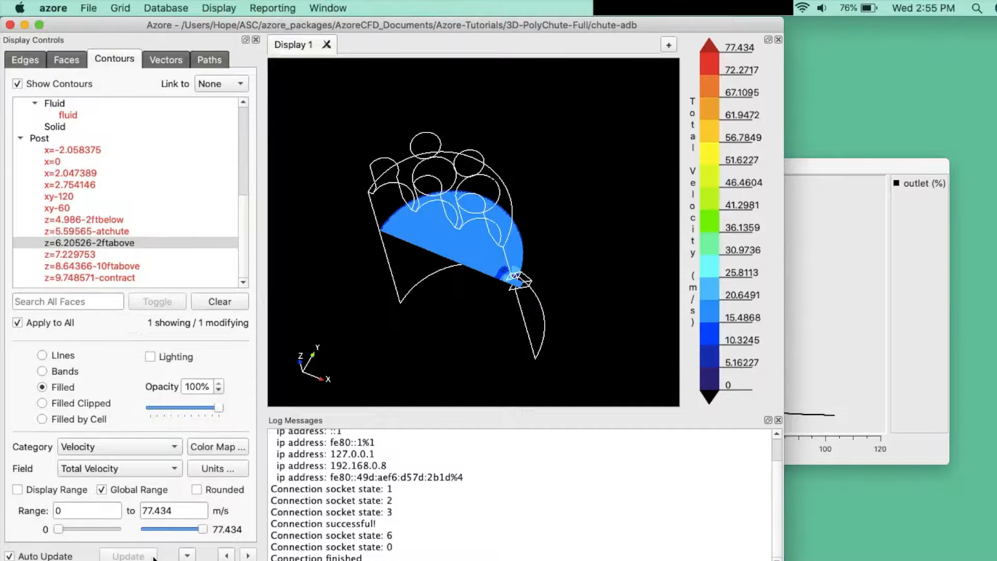
left_click_drag(419, 285, 420, 214)
scroll(526, 274, "up", 3)
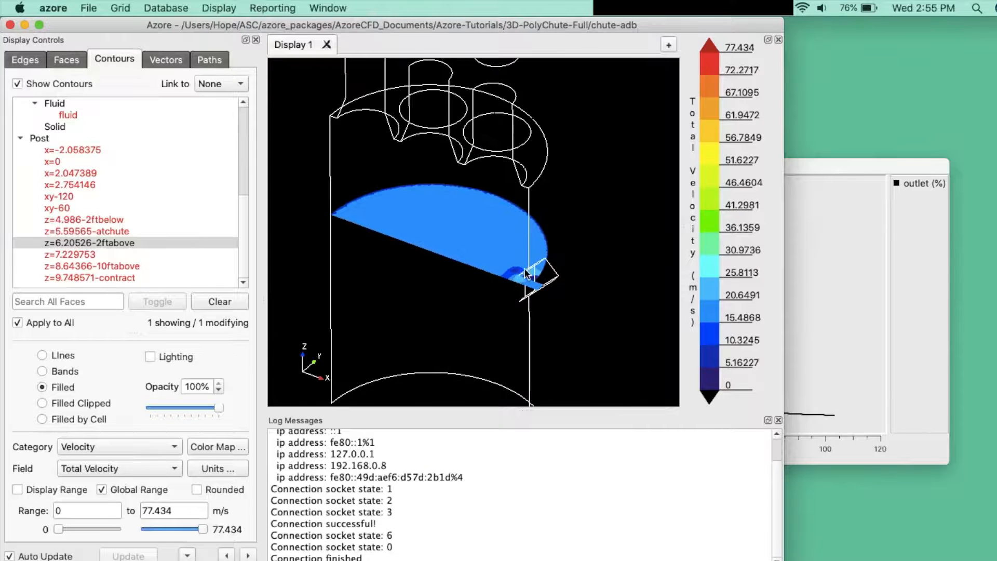
scroll(526, 273, "up", 2)
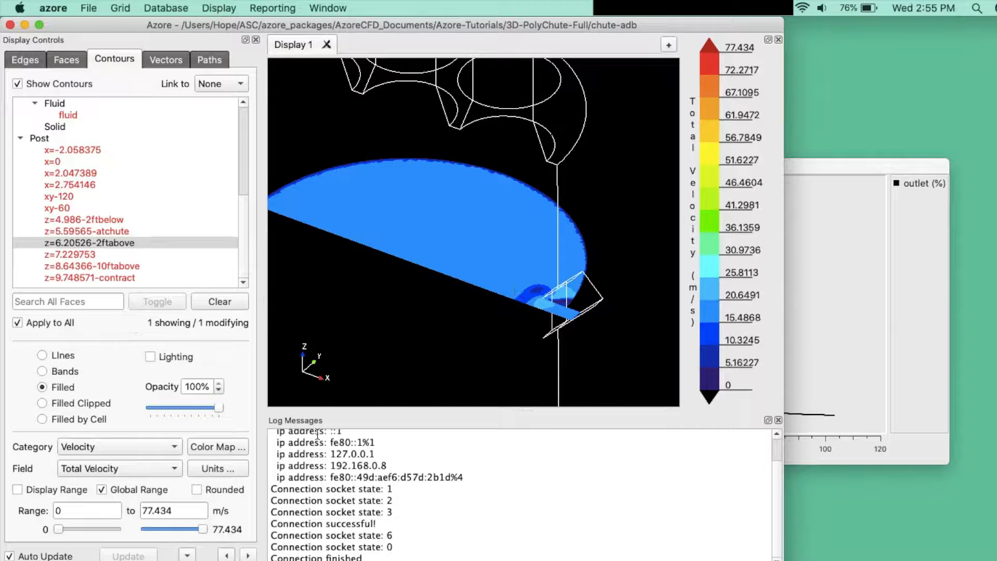
Step: Colour the contours by Z Velocity with a rounded range based on the displayed surface only
left_click(89, 471)
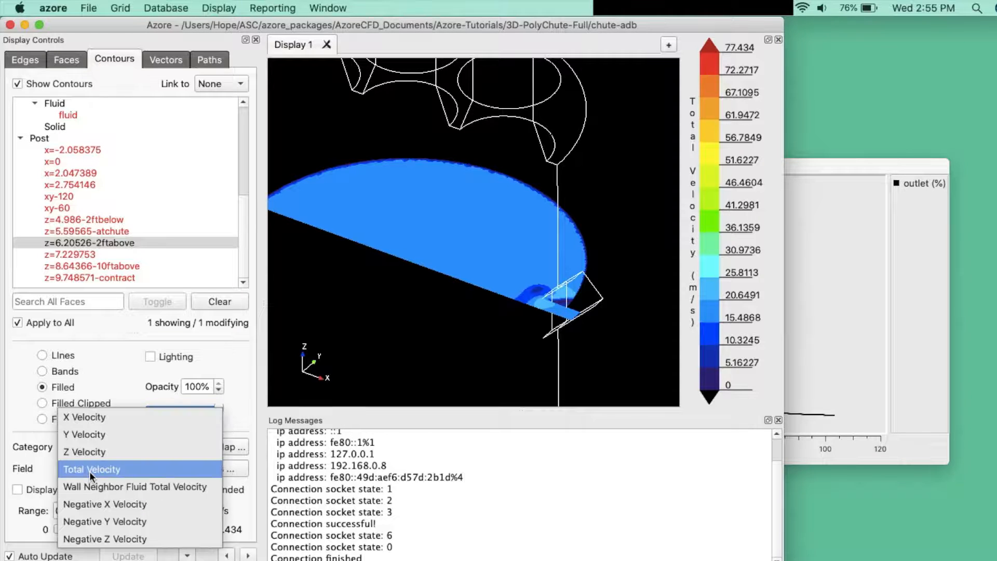
left_click(92, 452)
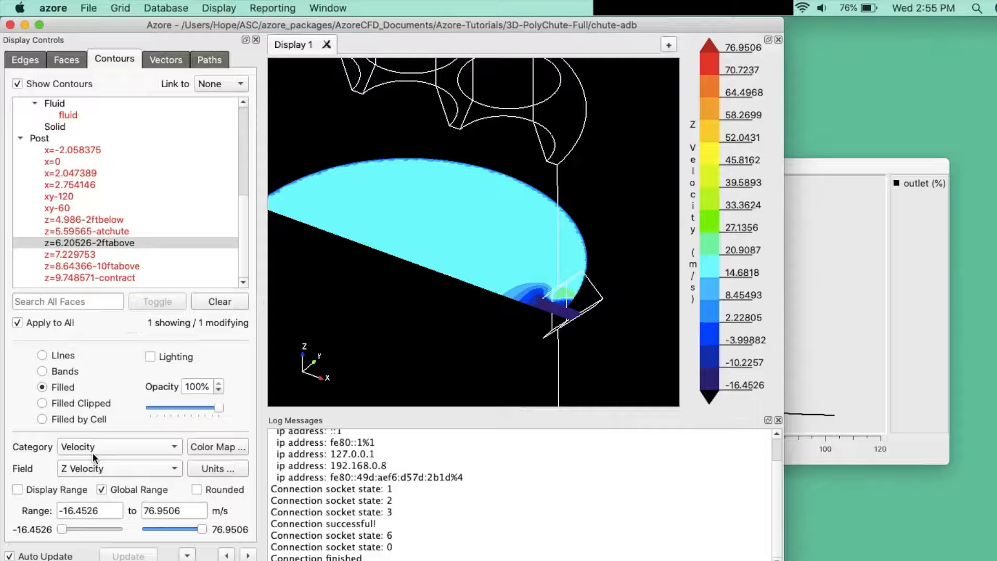
left_click(196, 489)
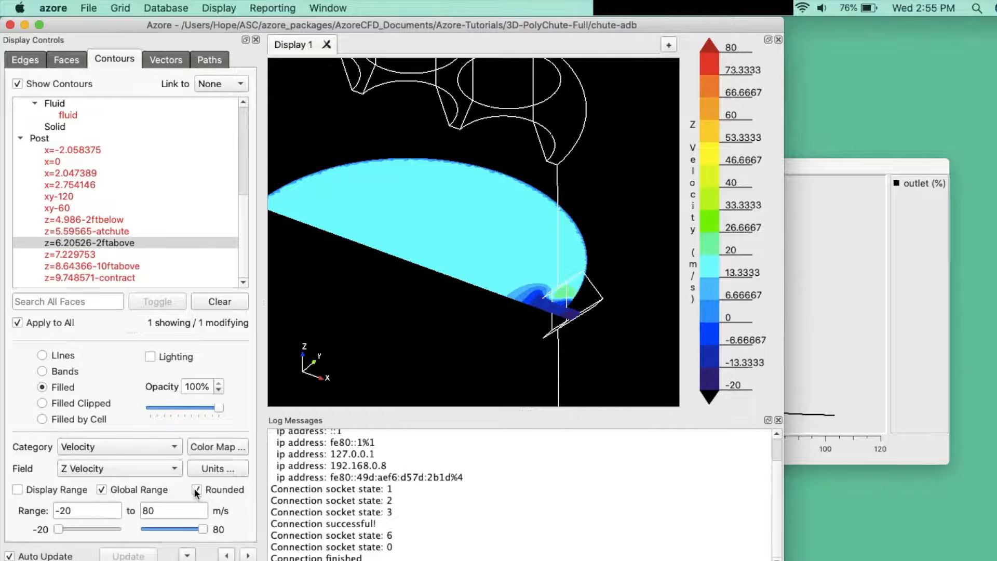
left_click(41, 489)
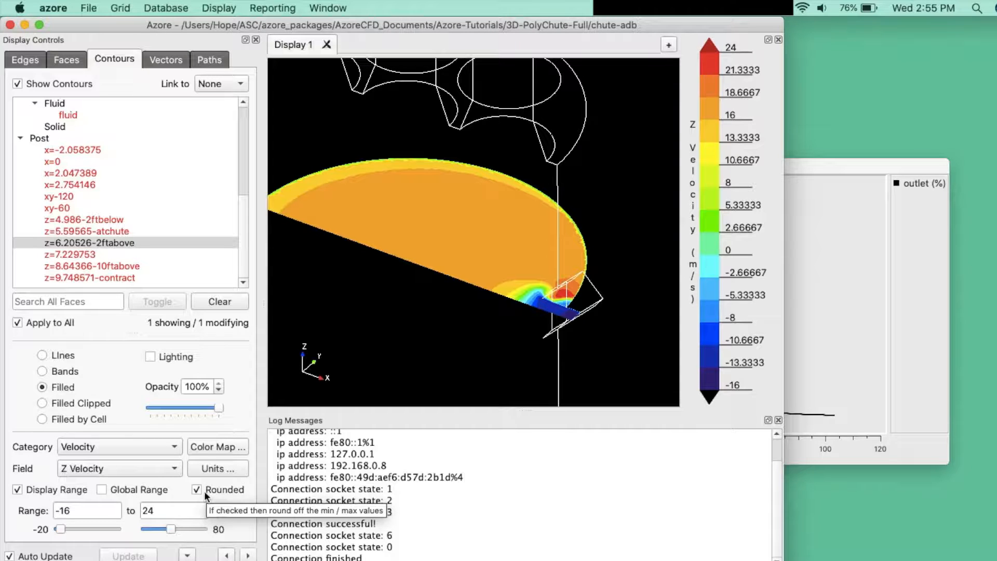
Step: Set the velocity display units of the contours to ft/min
left_click(210, 469)
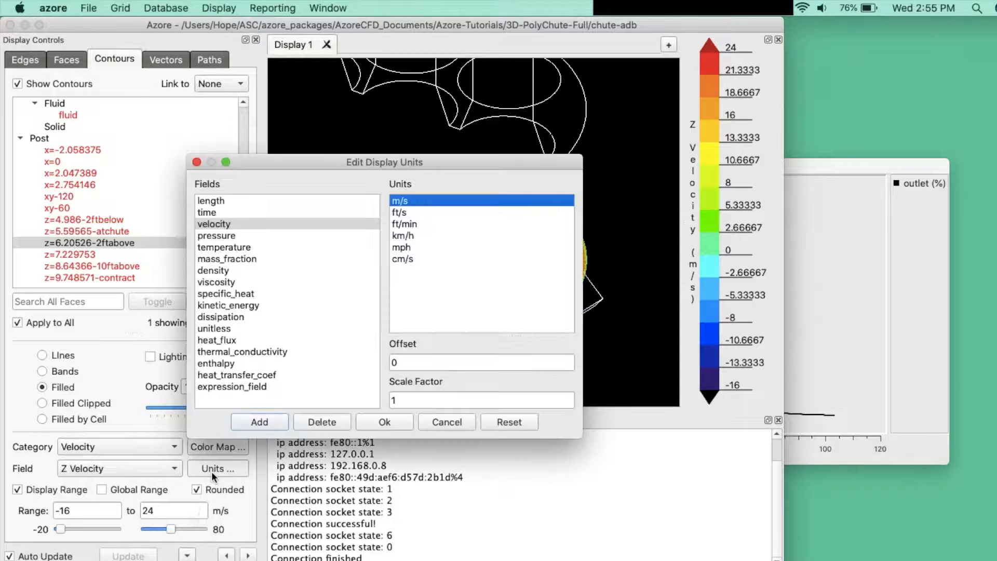
left_click(453, 224)
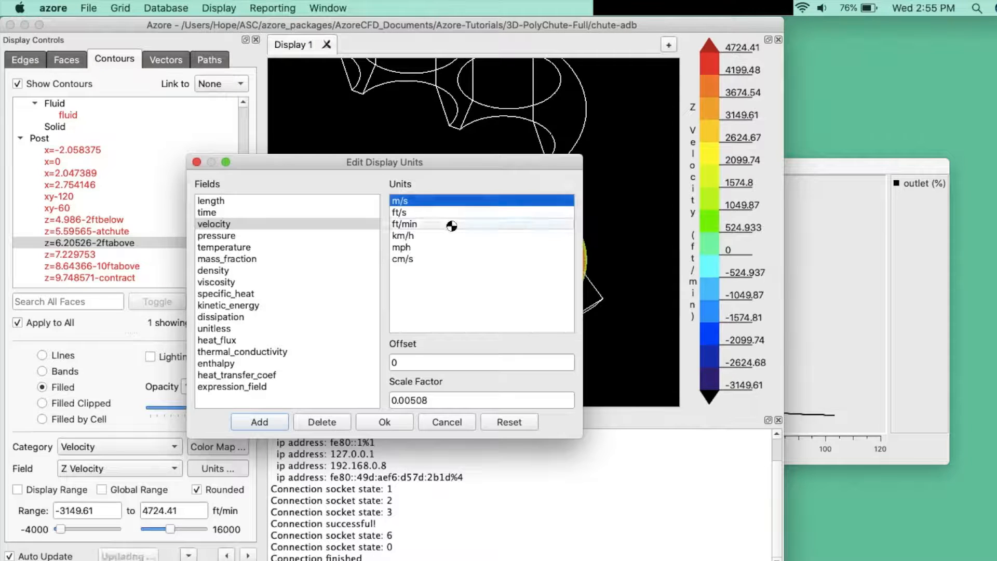
left_click(385, 421)
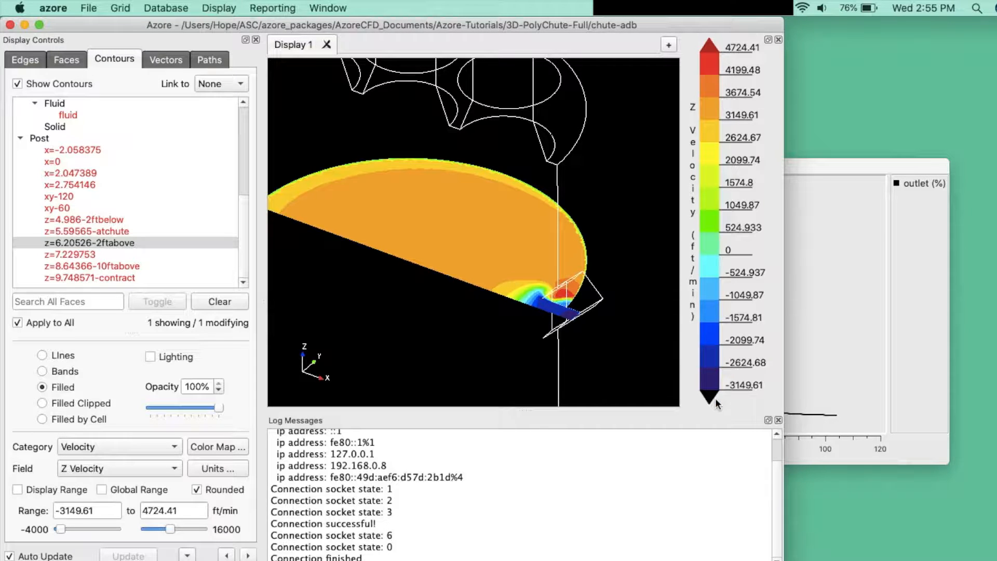
Step: Initialize path lines, show them from shut_inlet with distribution off, and report their statistics
left_click(210, 60)
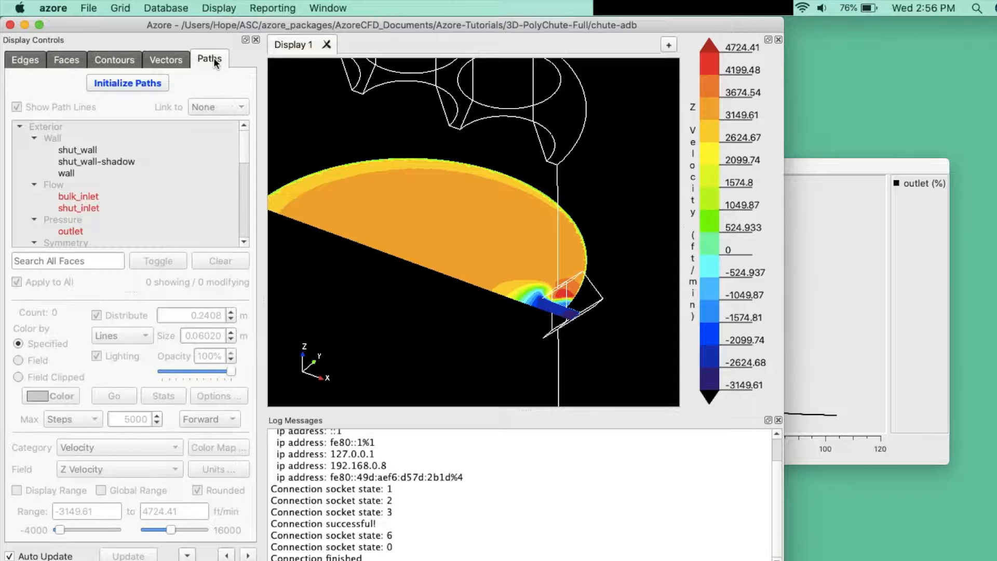
left_click(156, 86)
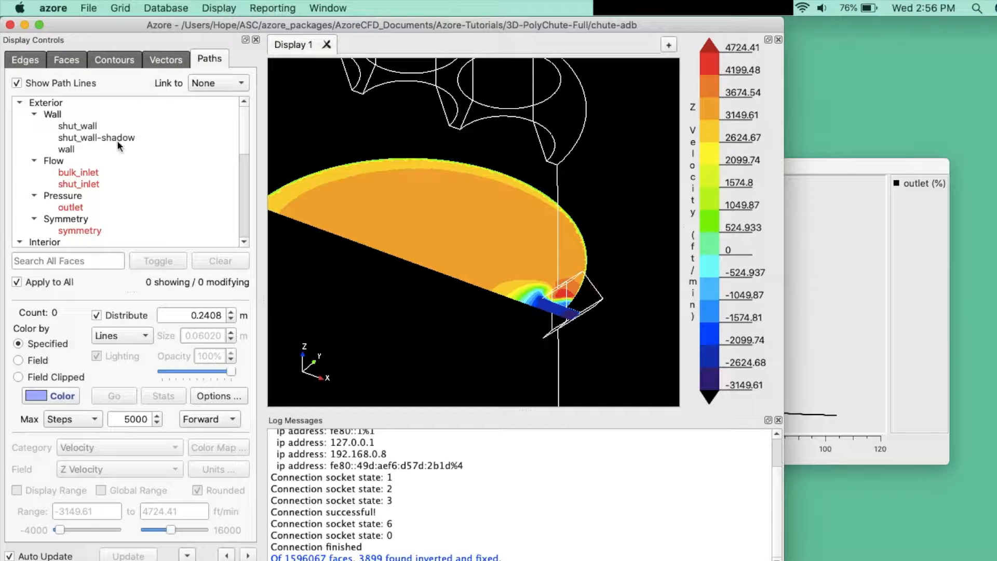
left_click(108, 184)
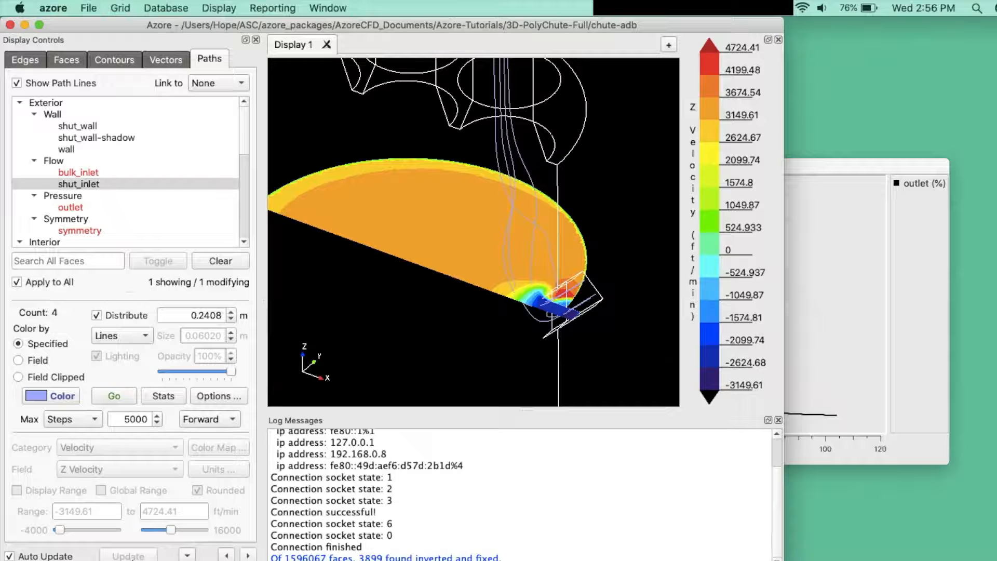
left_click(97, 315)
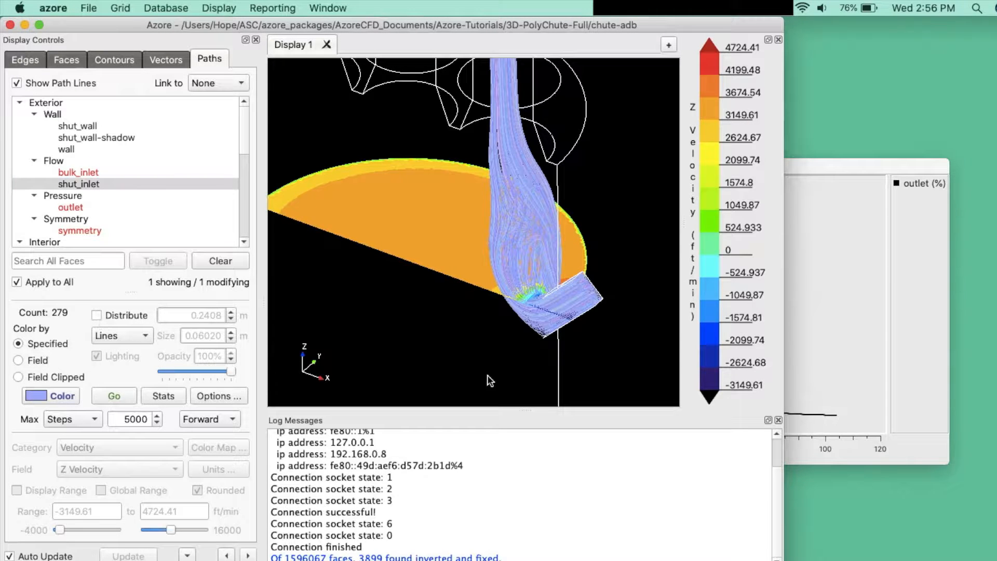
left_click_drag(492, 280, 453, 346)
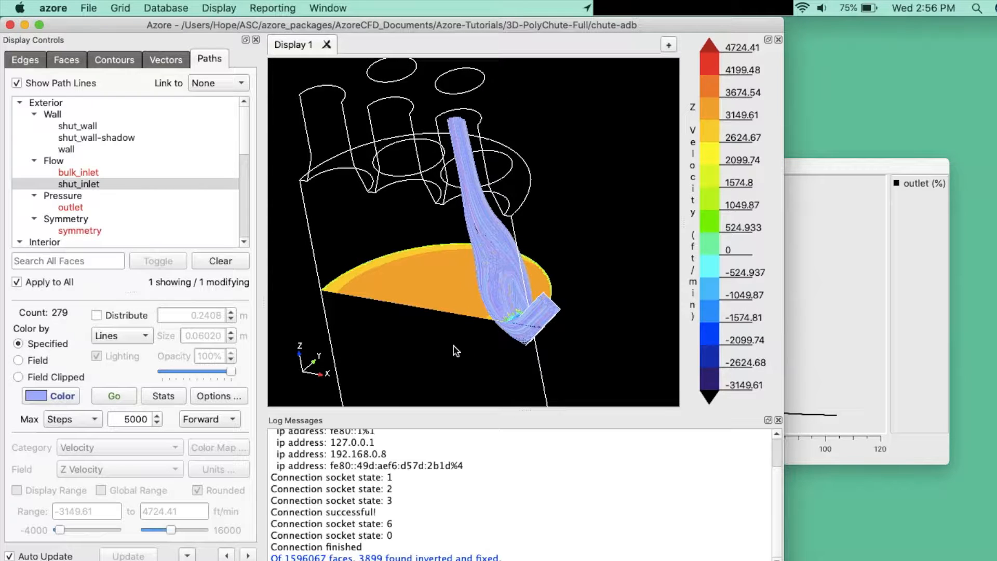
left_click(157, 395)
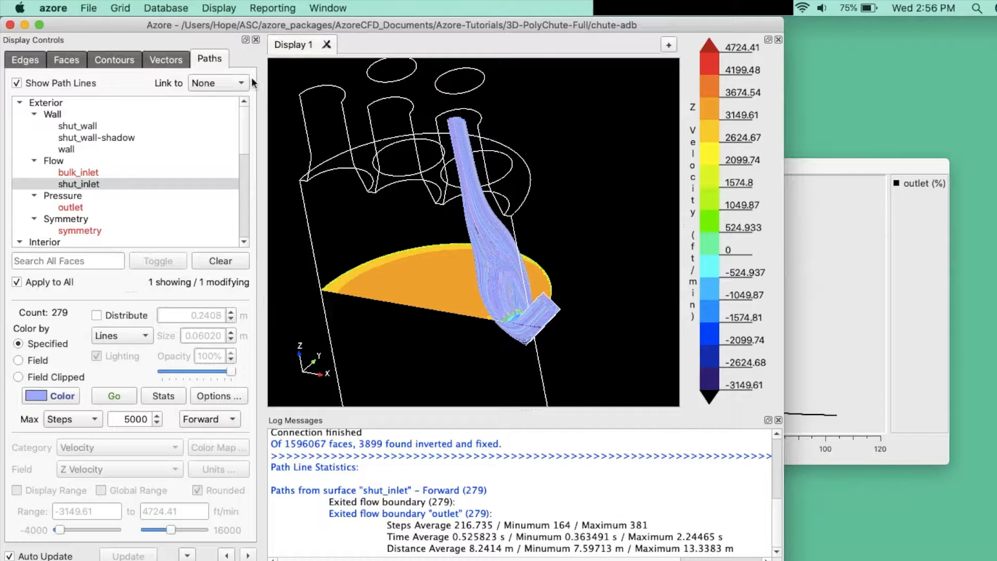
Step: Report the standard surface statistics for the z=6.20526-2ftabove plane and read through the results in the log
left_click(258, 6)
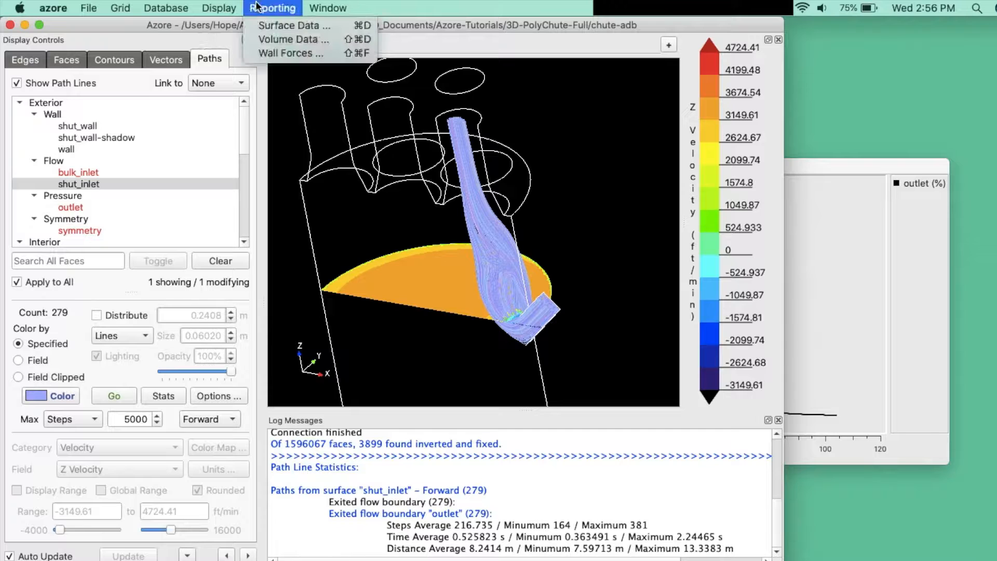
left_click(282, 26)
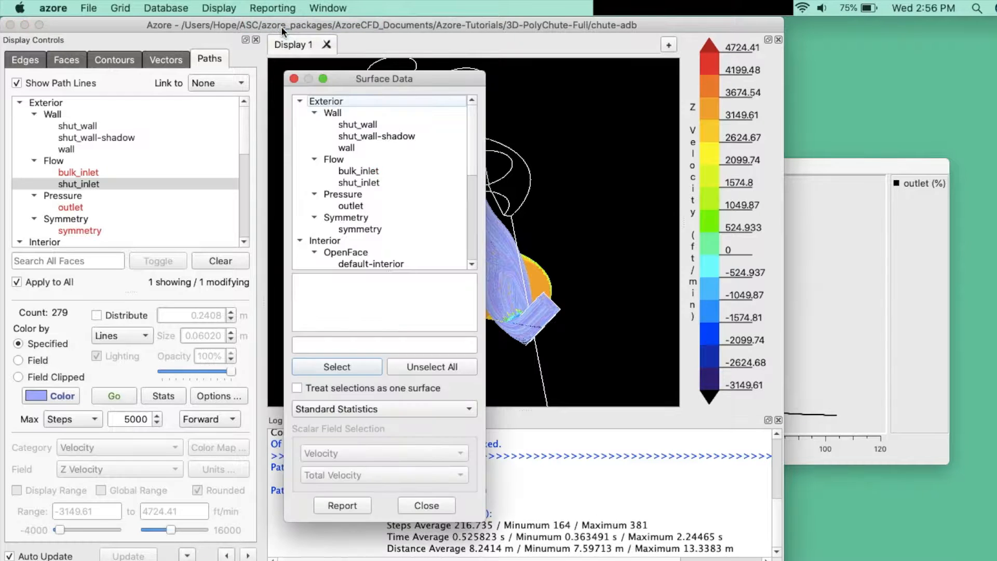
scroll(367, 210, "down", 5)
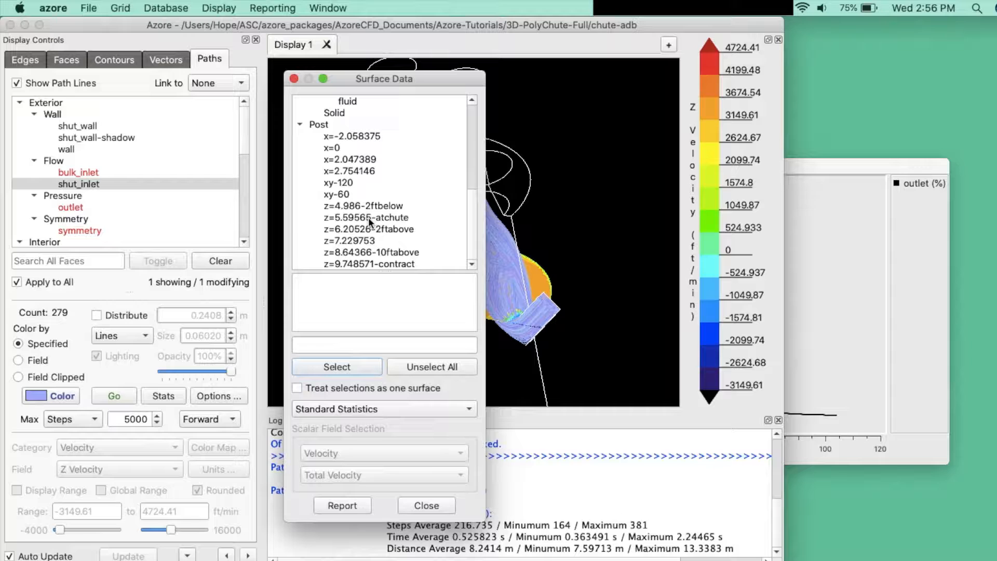
left_click(412, 235)
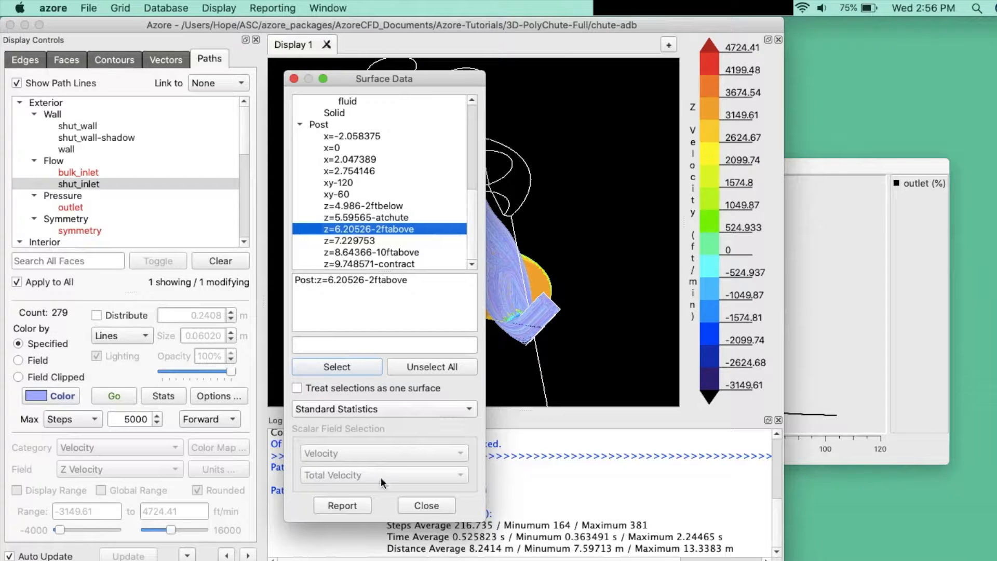
left_click(350, 506)
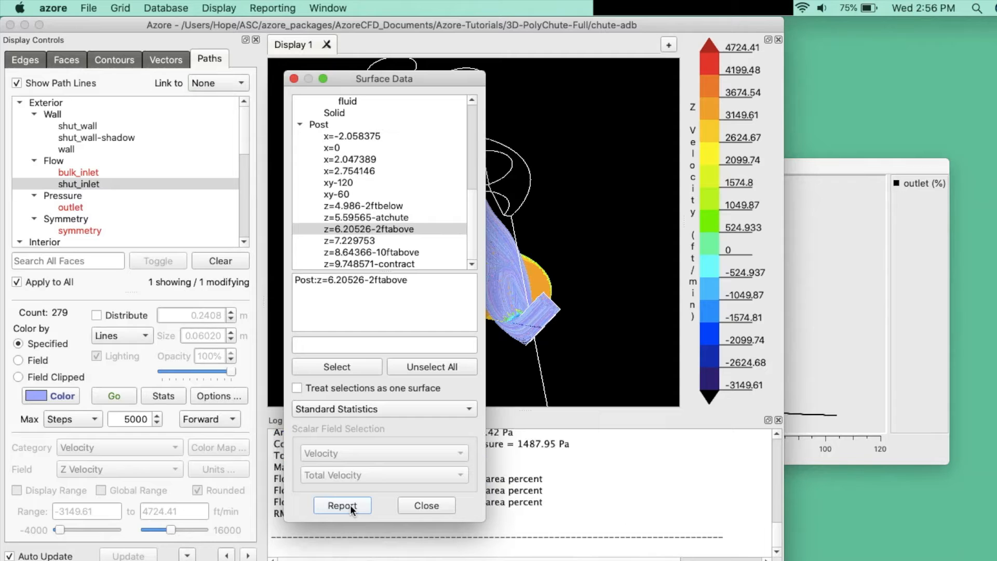
left_click(419, 507)
scroll(459, 514, "up", 6)
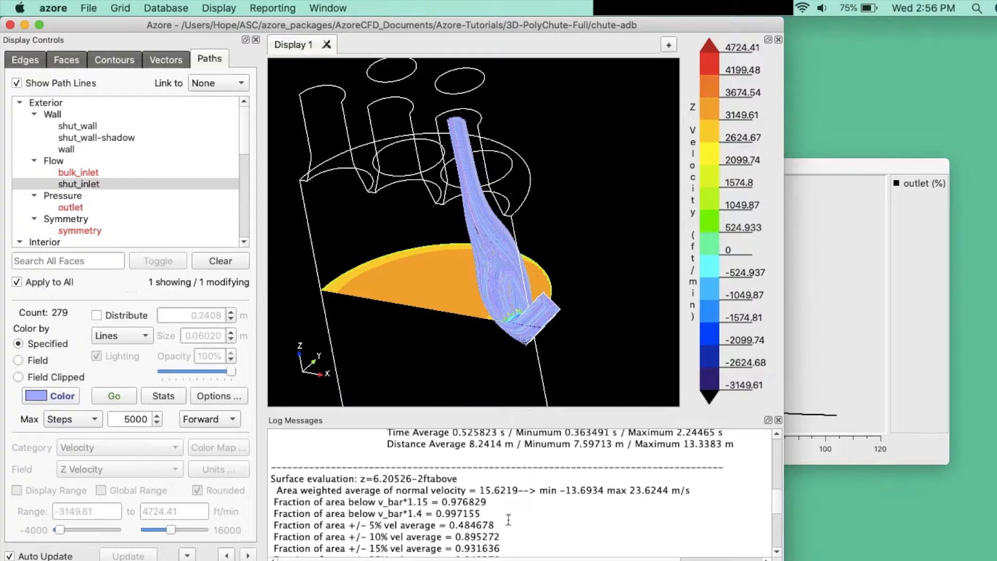
scroll(509, 519, "down", 5)
scroll(509, 519, "down", 3)
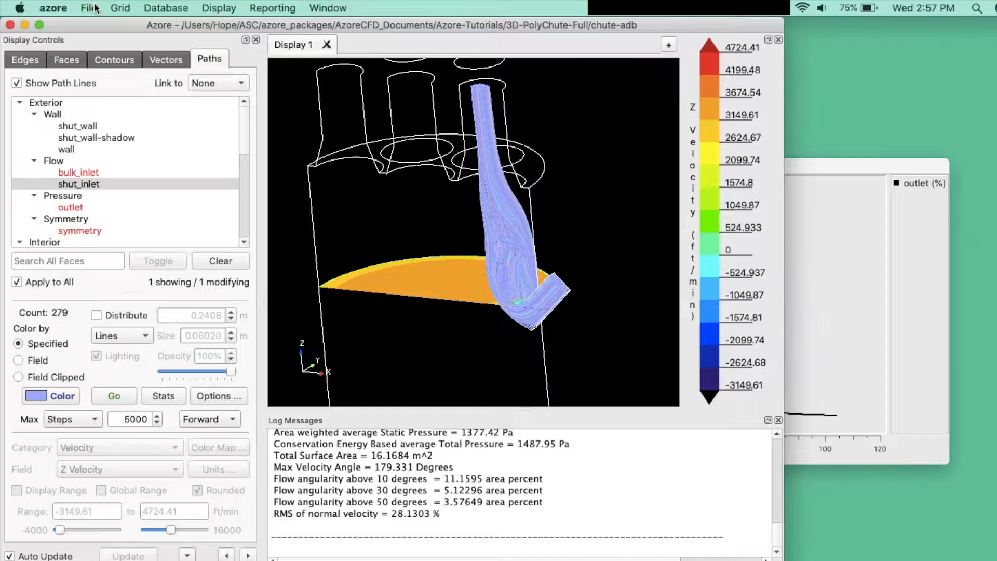
Step: Set up a data export of Static Pressure on all exterior Wall surfaces in binary VTK format
left_click(94, 8)
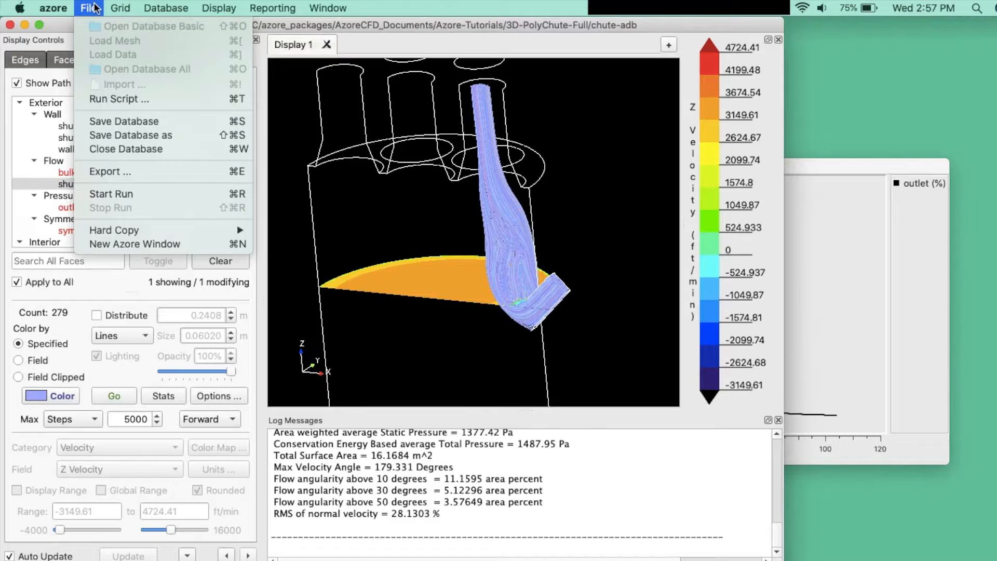
left_click(114, 172)
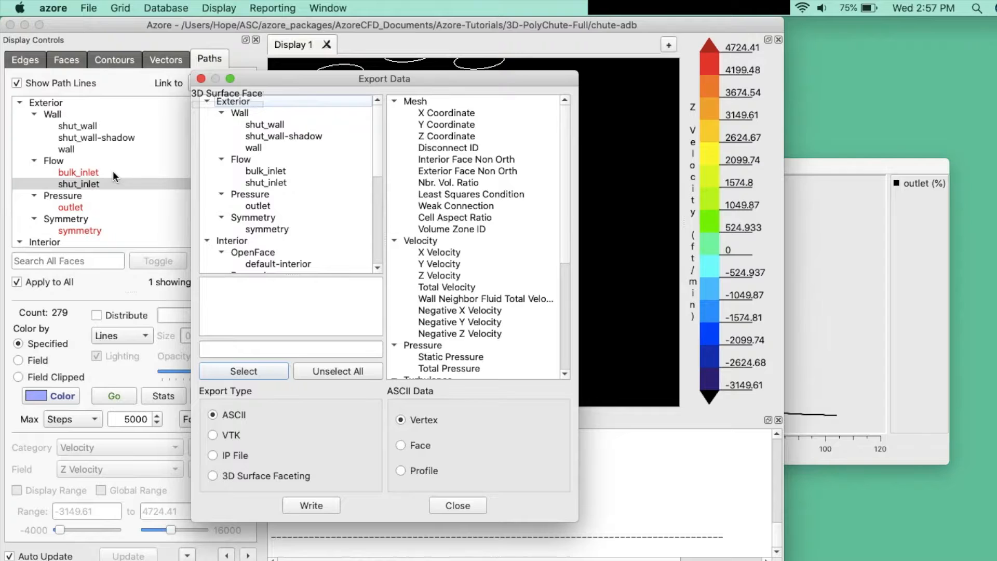
left_click(258, 112)
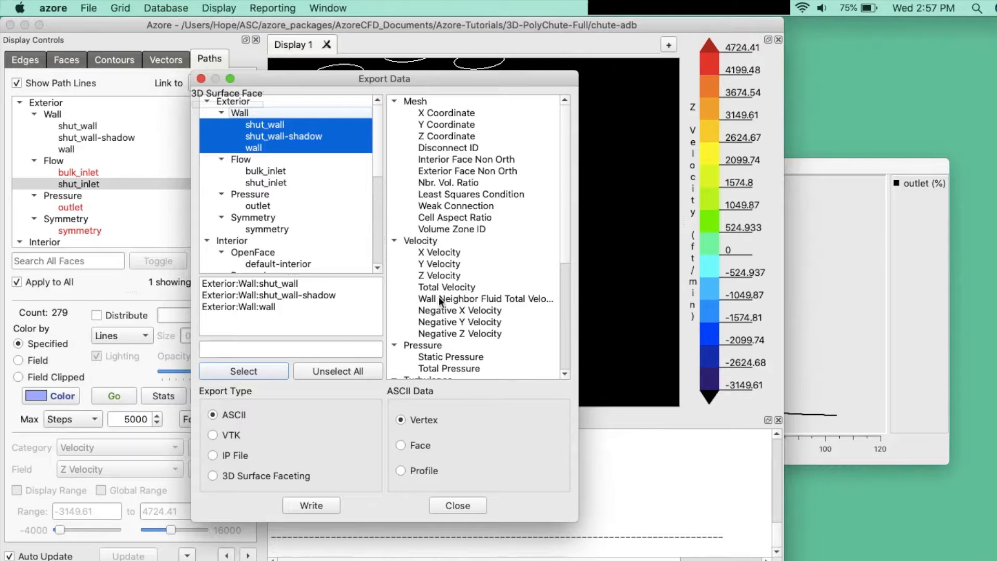
scroll(477, 306, "down", 2)
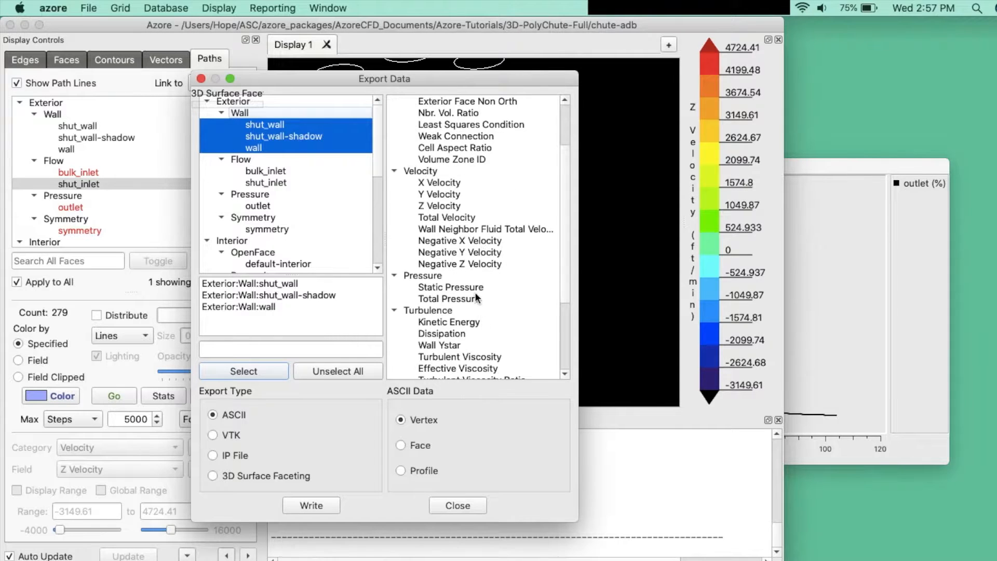
left_click(474, 285)
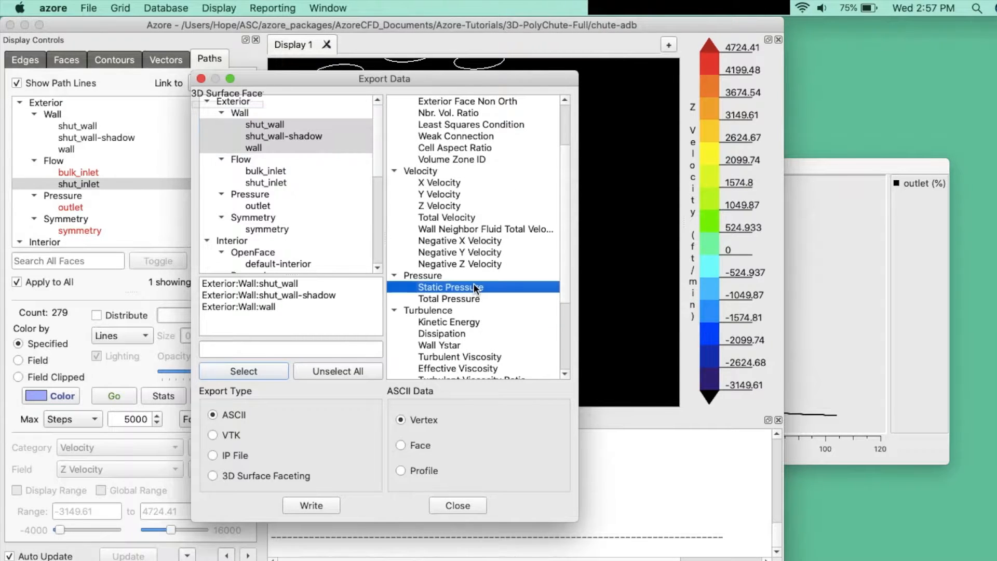
left_click(215, 435)
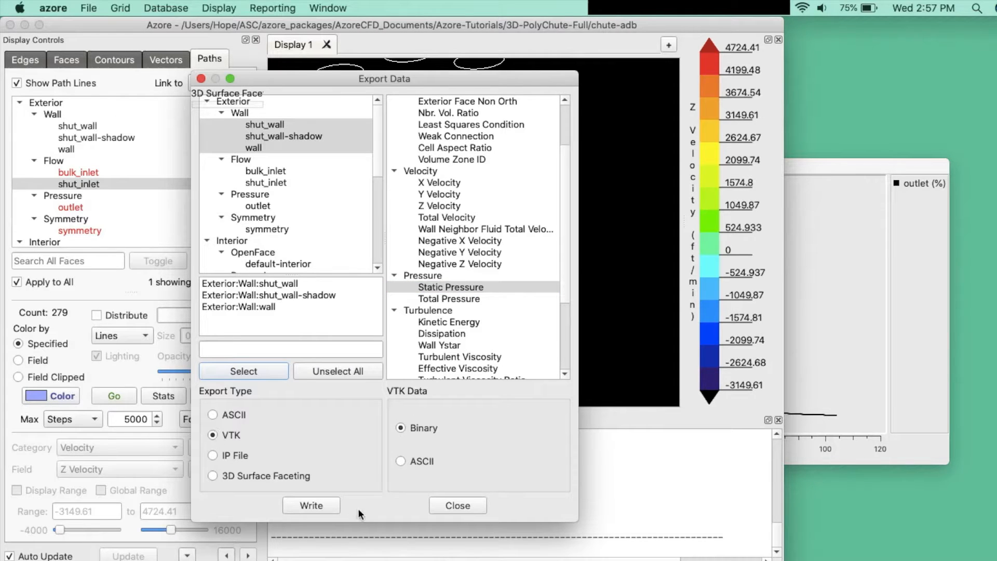
Step: Write the export into a new folder named vtk-results inside 3D-PolyChute-Full and close the export dialog
left_click(318, 506)
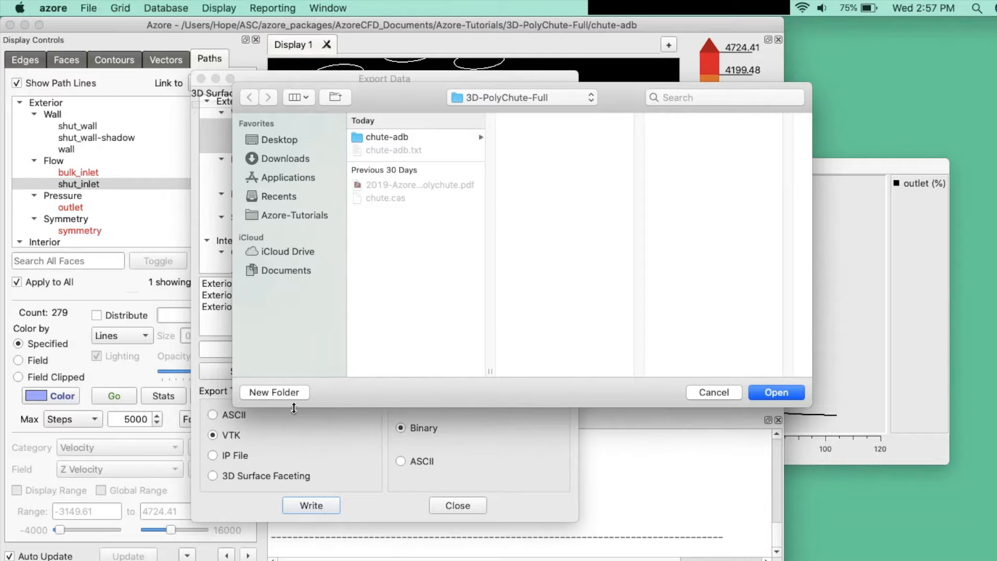
left_click(284, 394)
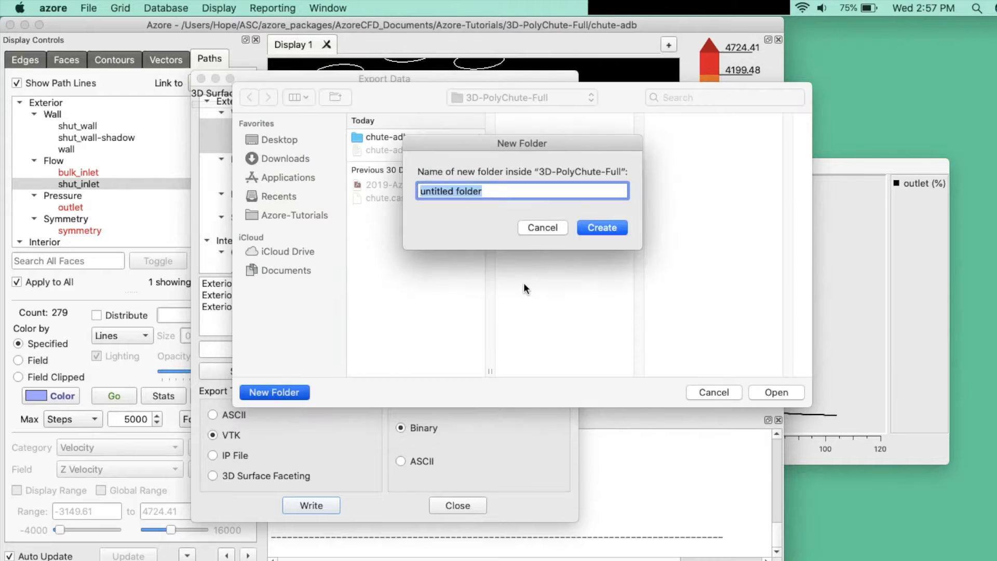
type("vtk-res")
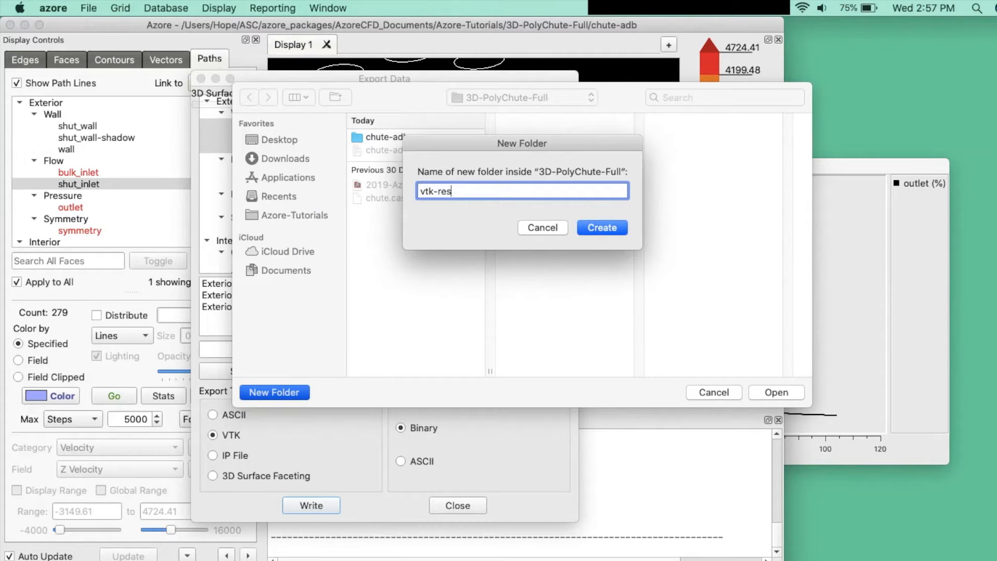
type("ults")
left_click(615, 227)
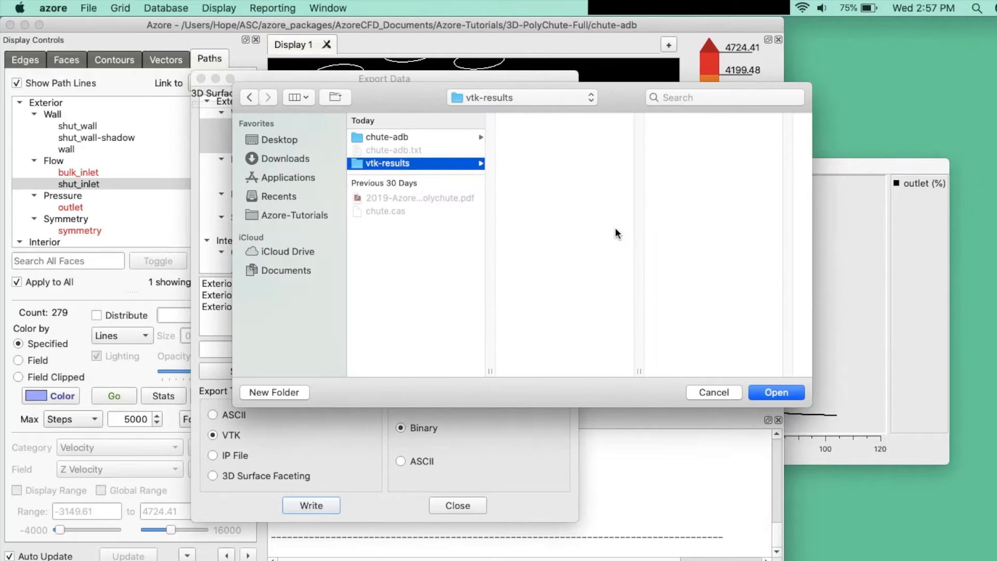
left_click(763, 390)
left_click(458, 505)
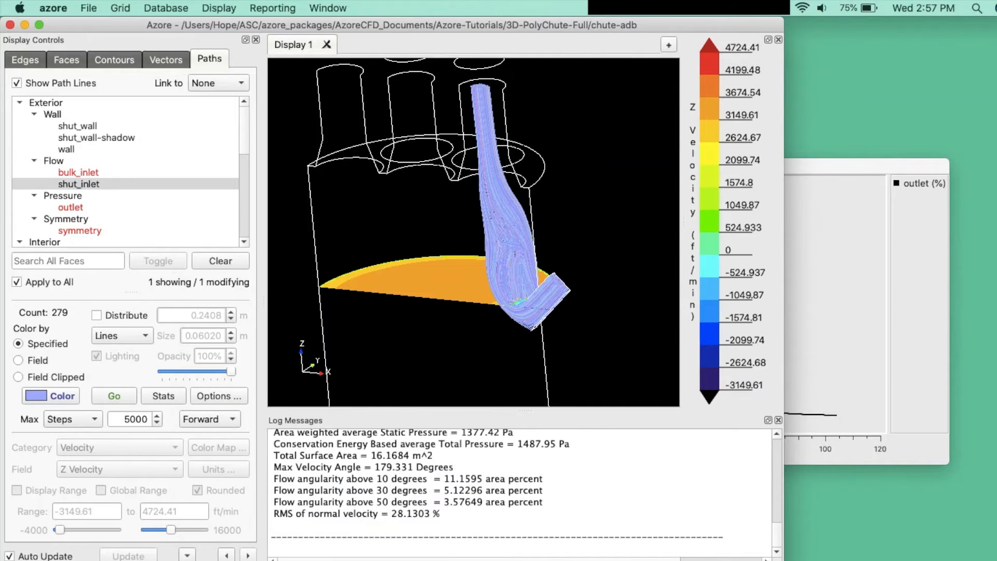
Step: Switch to Finder and open the vtk-results folder inside 3D-PolyChute-Full to check the exported files
left_click(482, 382)
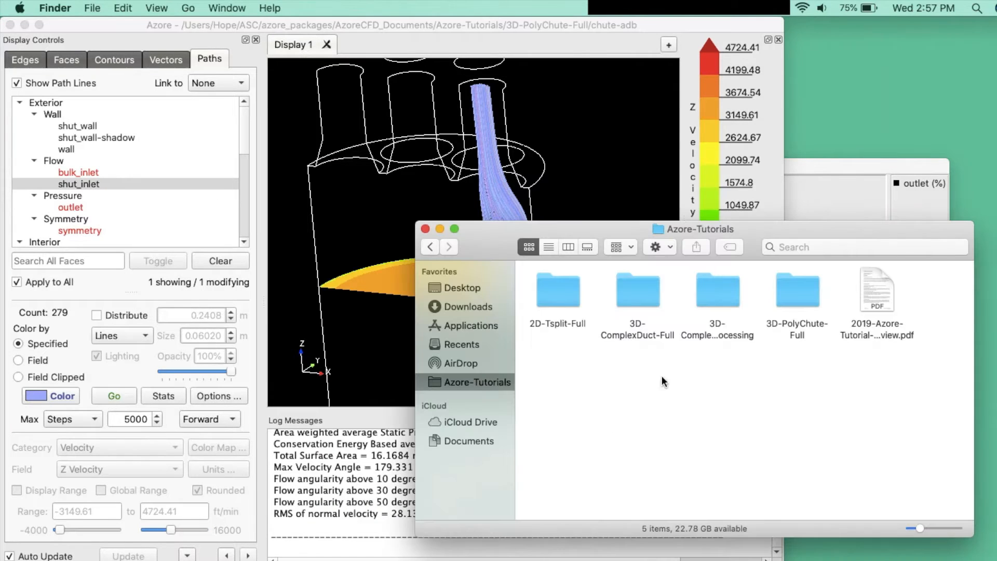
left_click(797, 288)
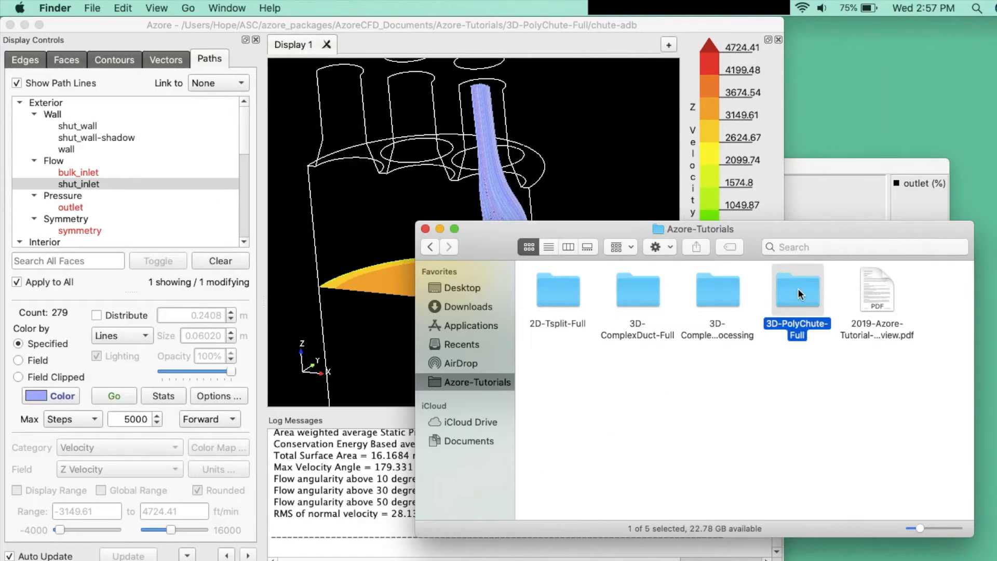
double_click(797, 288)
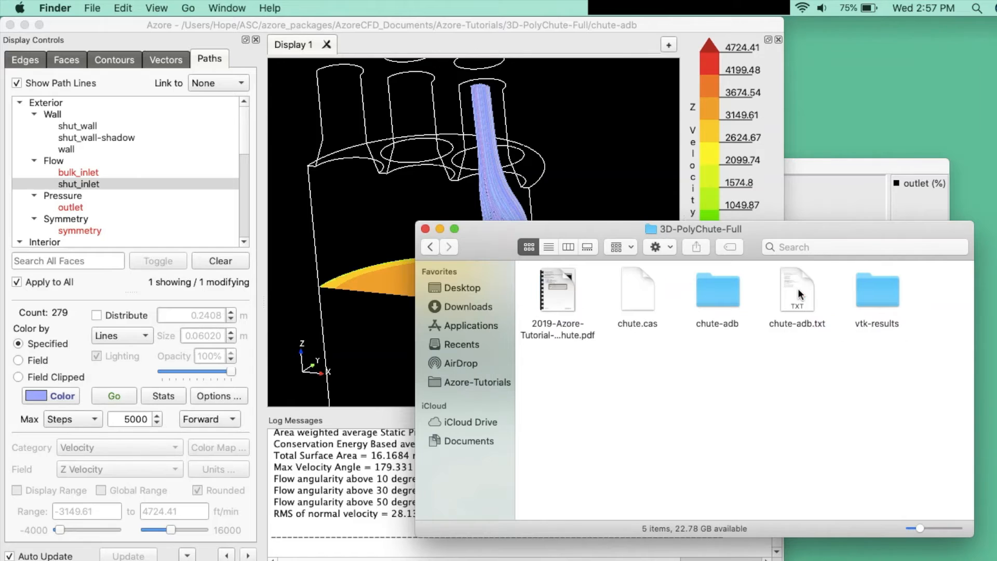
double_click(879, 293)
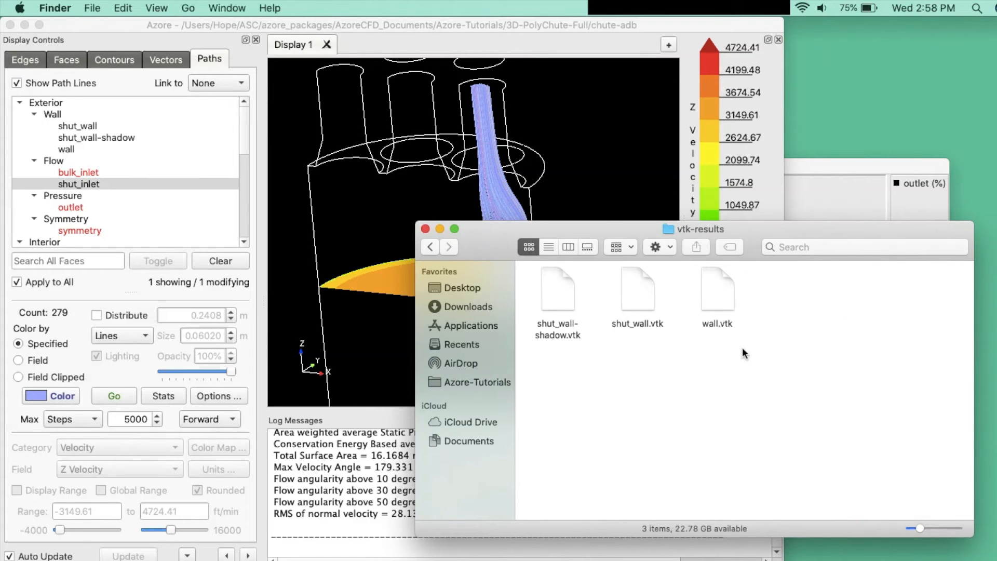